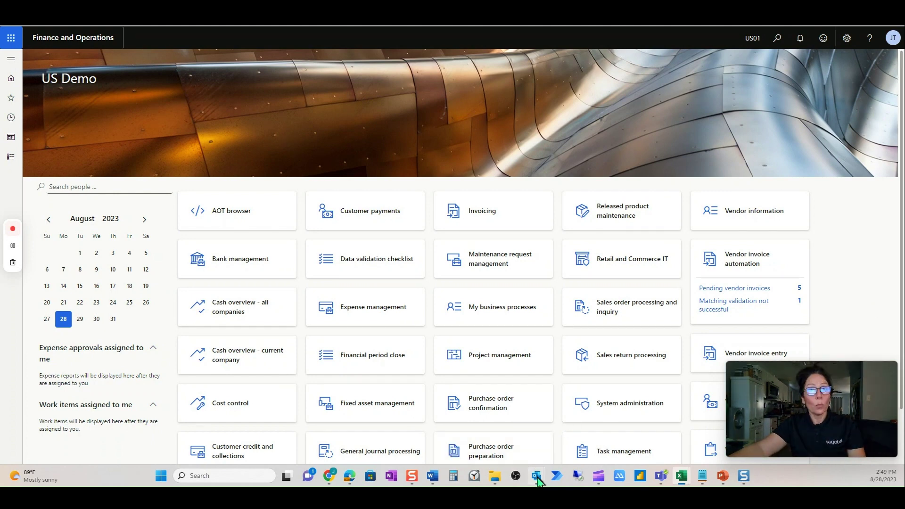
Switch to the Vendor Invoice email draft in Outlook and open its ACME-00026.pdf attachment to review the invoice
mouse_move(536, 475)
left_click(567, 442)
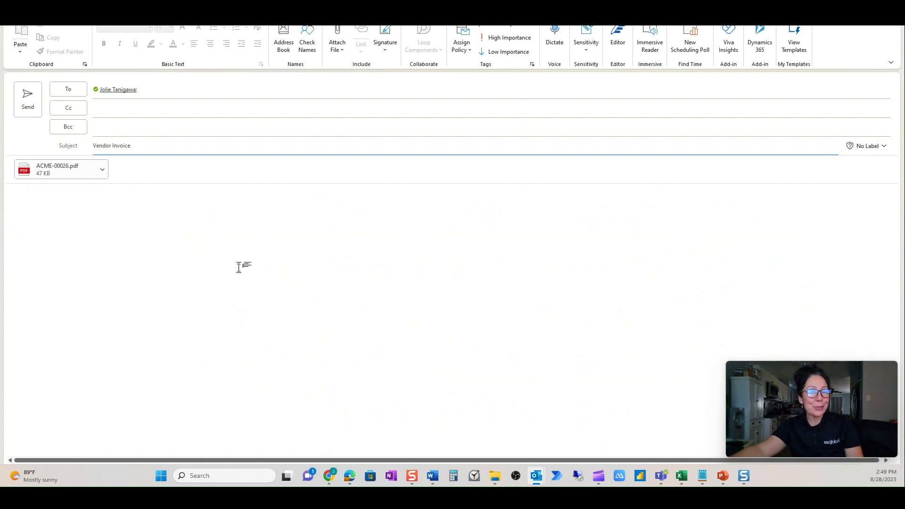
double_click(72, 174)
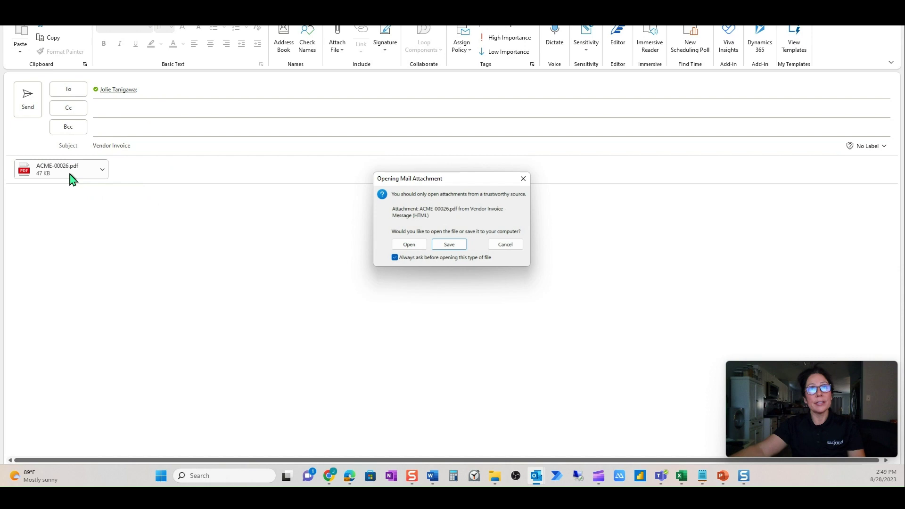
left_click(414, 244)
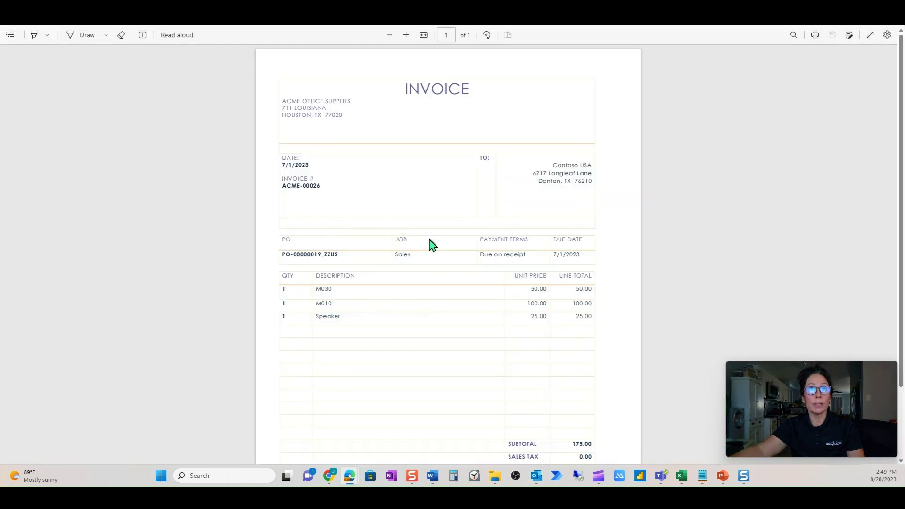
scroll(606, 426, "down", 2)
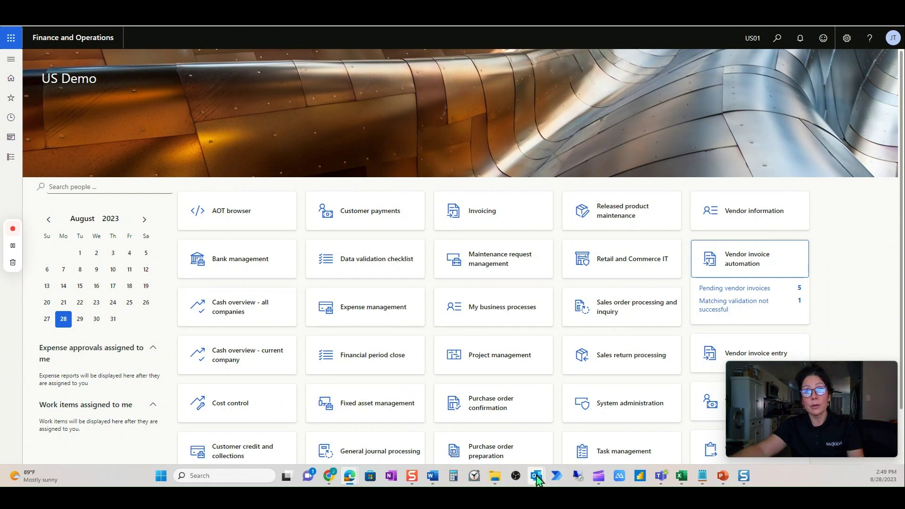
Return to the Vendor Invoice email draft in Outlook and send it with the attached invoice PDF
mouse_move(538, 477)
left_click(568, 438)
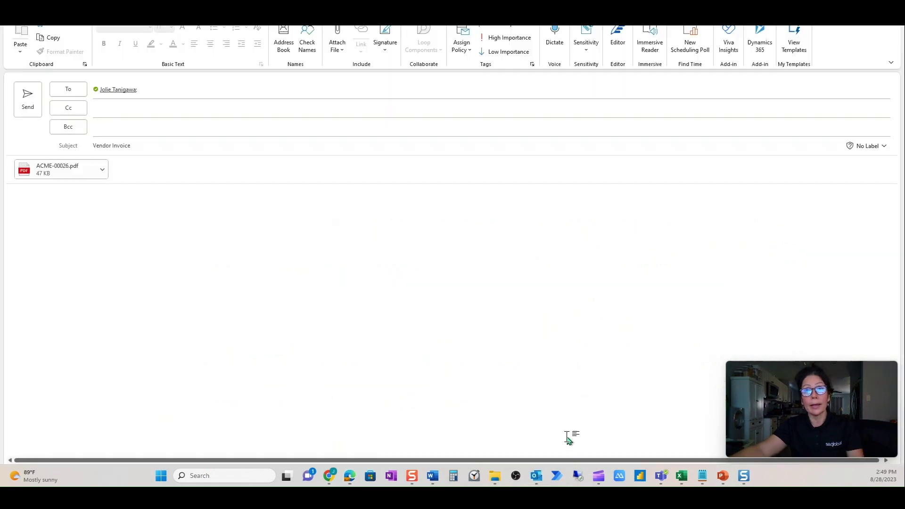
left_click(36, 110)
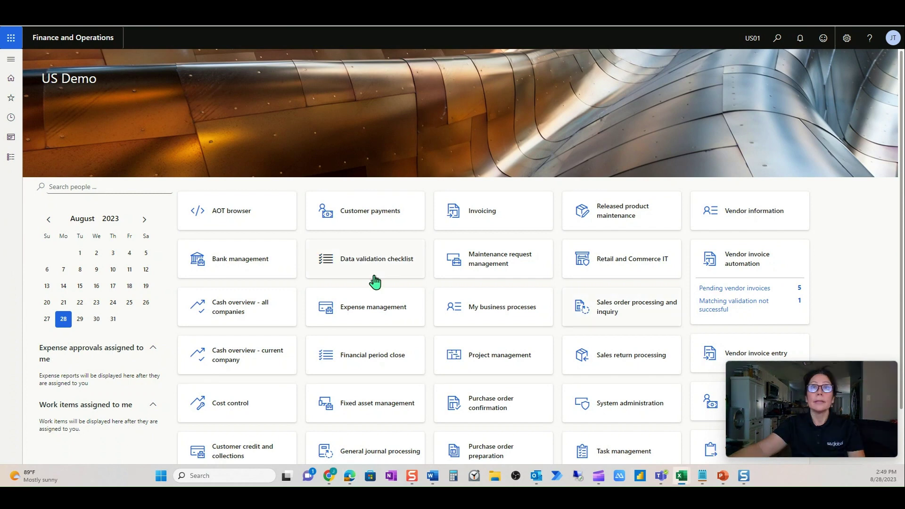
Open the Vendor invoice automation workspace in Finance and Operations and refresh its pending received files
left_click(742, 271)
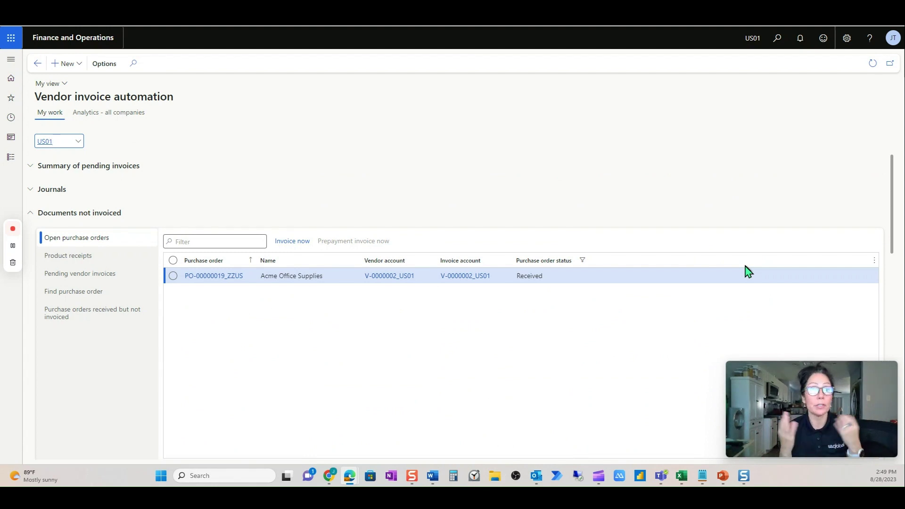
scroll(747, 271, "down", 5)
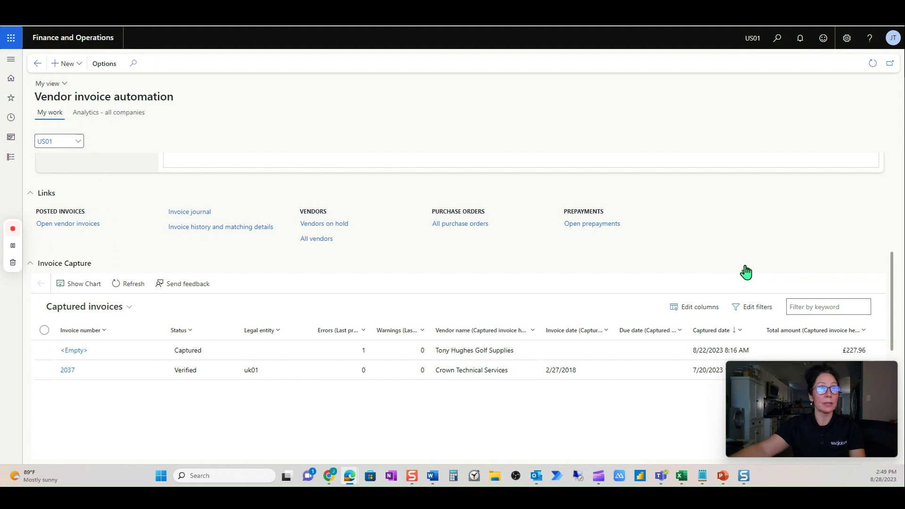
scroll(421, 419, "down", 1)
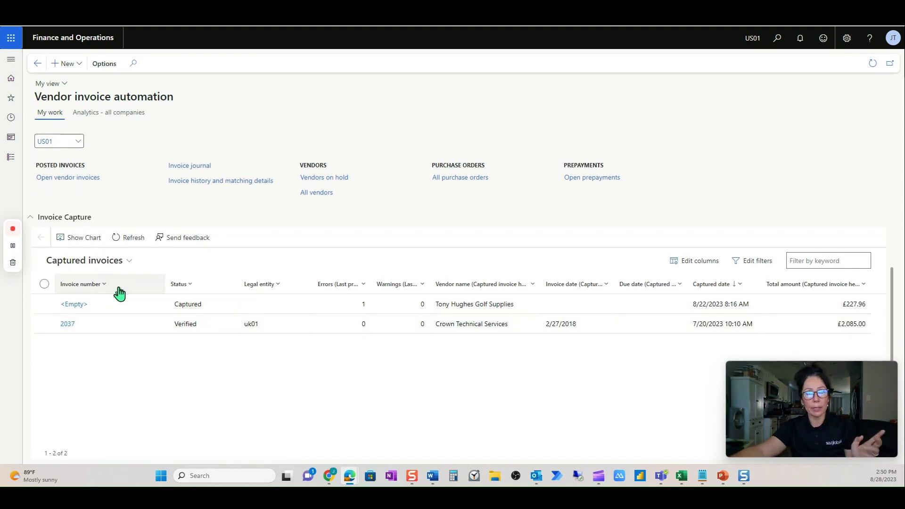
scroll(329, 404, "down", 2)
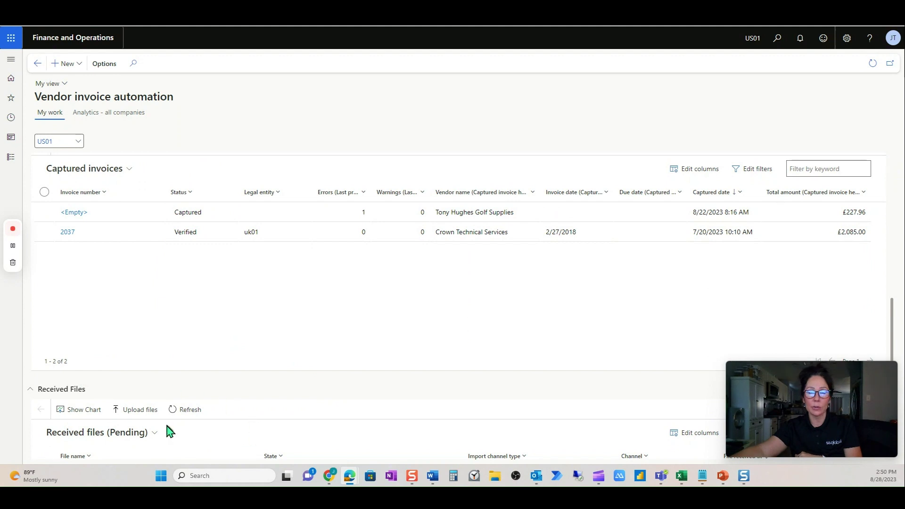
scroll(168, 430, "down", 2)
left_click(190, 321)
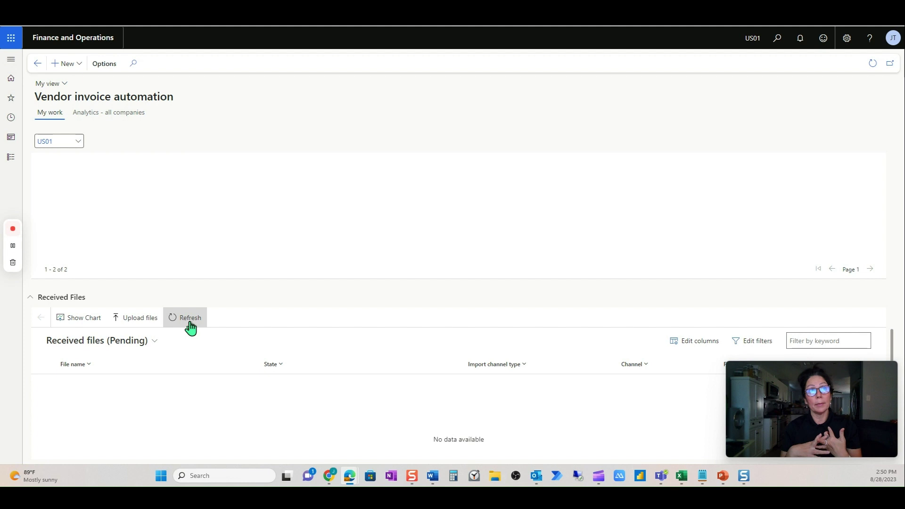
left_click(140, 325)
scroll(773, 325, "down", 2)
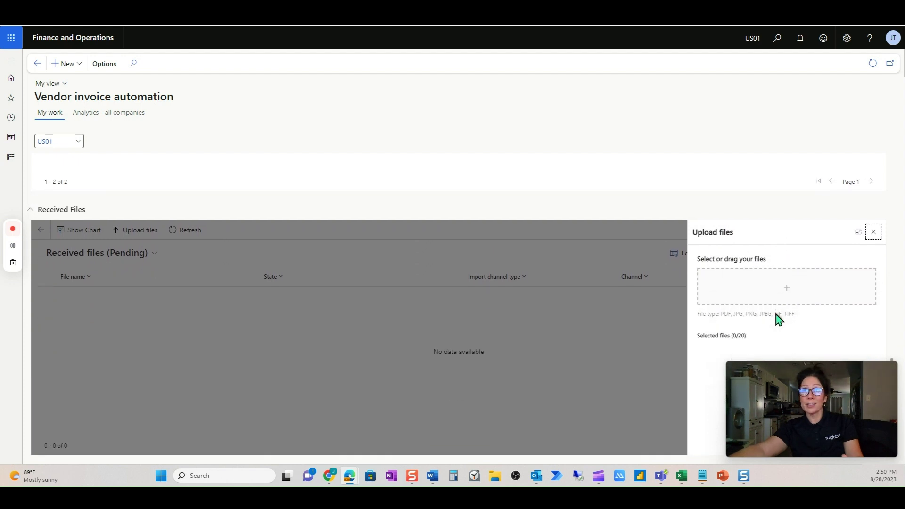
mouse_move(837, 374)
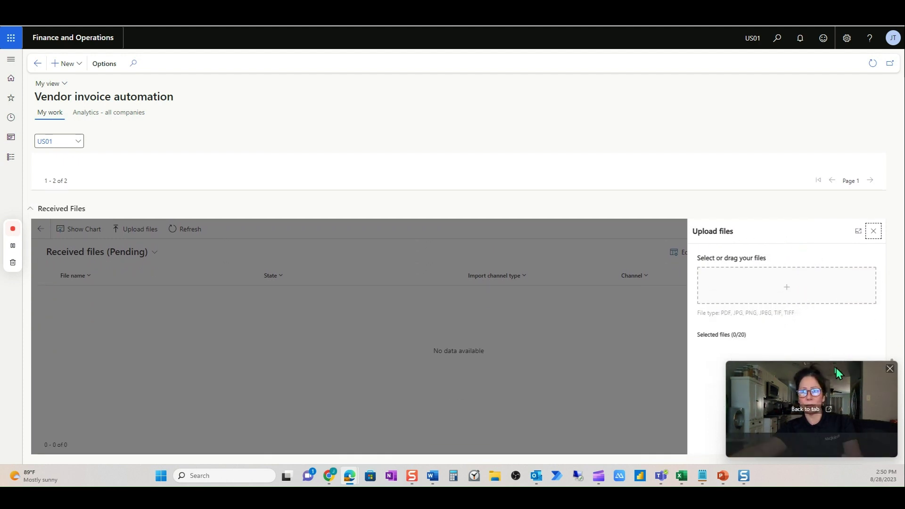
left_click_drag(846, 361, 849, 391)
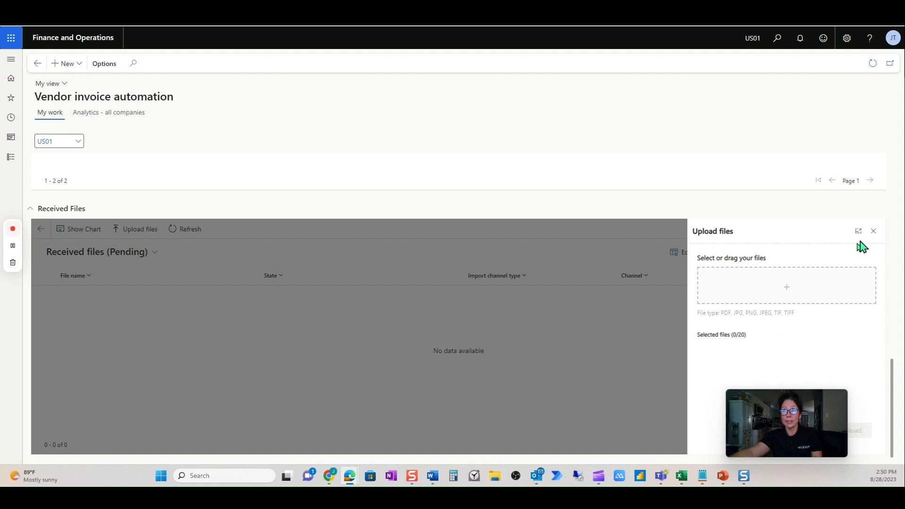
left_click(873, 231)
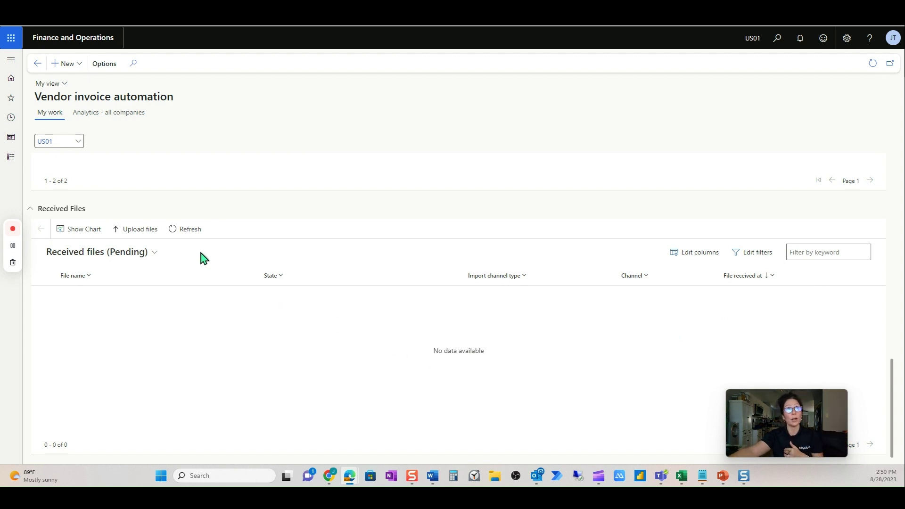
Keep refreshing the pending received files to track the processing of the emailed ACME-00026.pdf
left_click(187, 230)
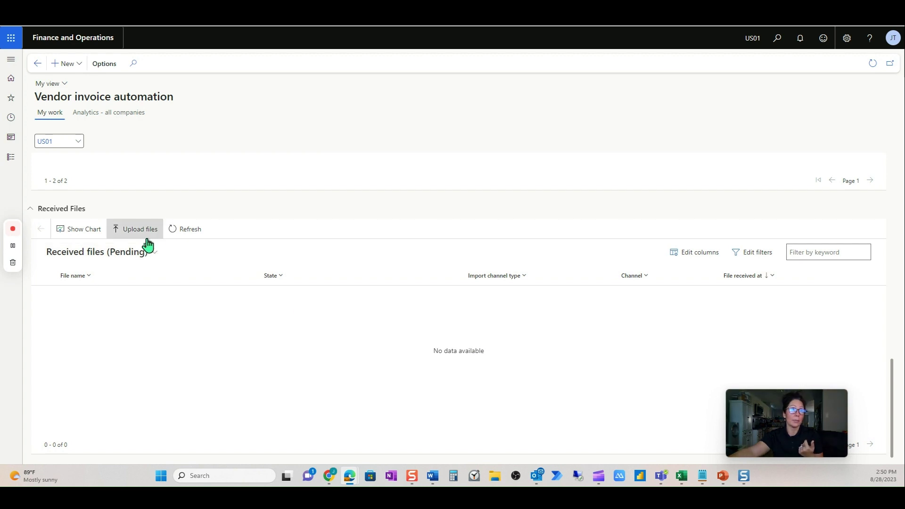
left_click(186, 236)
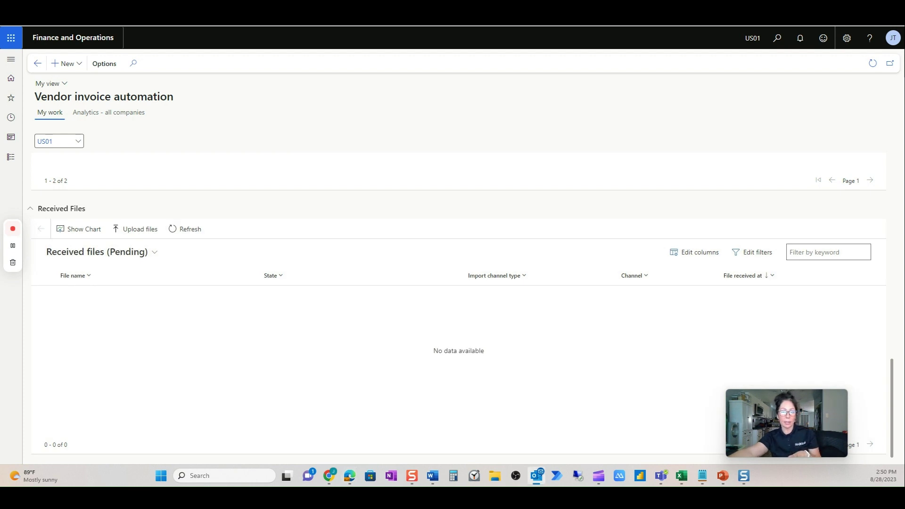
left_click(201, 236)
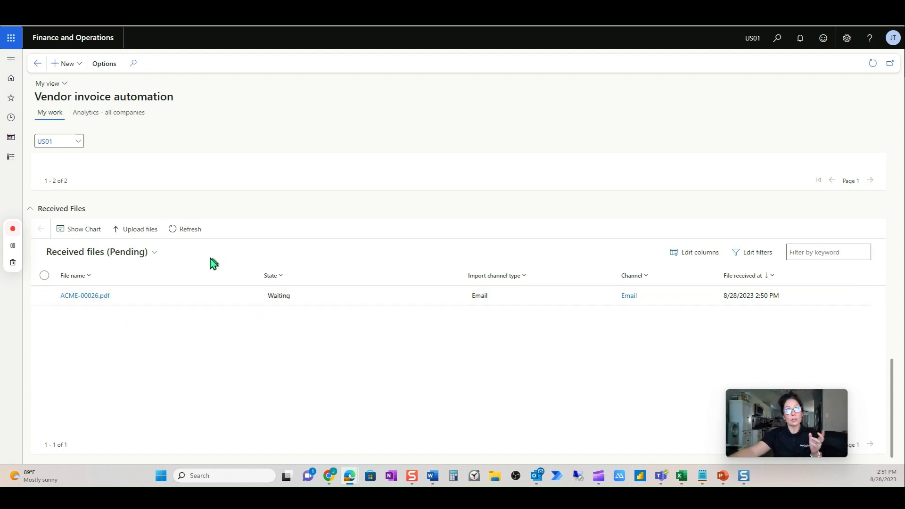
left_click(189, 231)
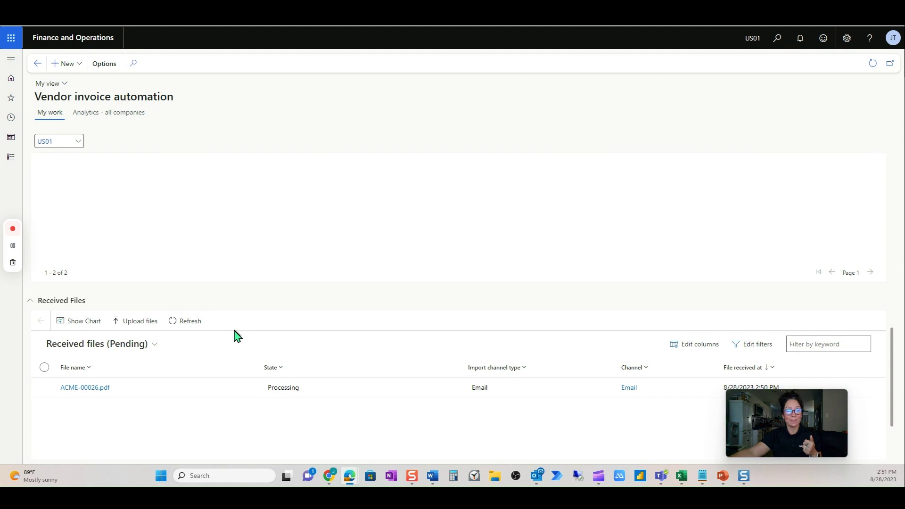
left_click(191, 328)
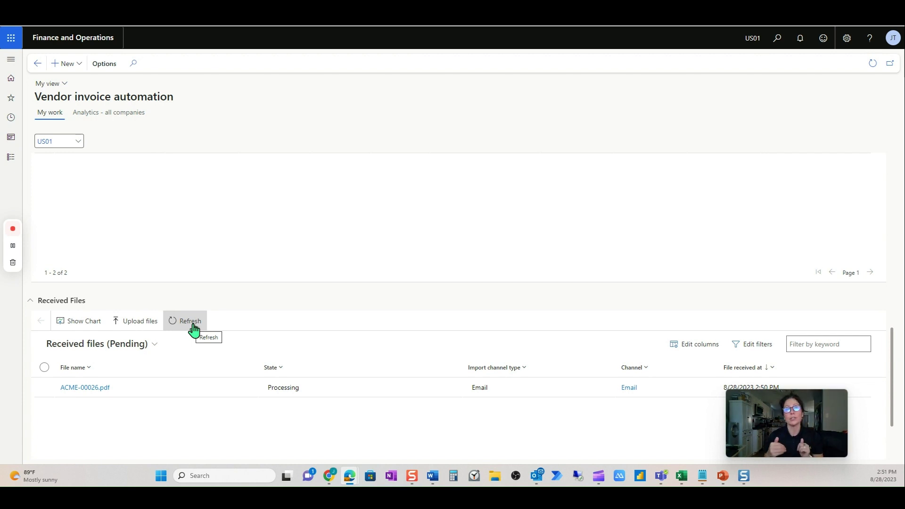
left_click(198, 327)
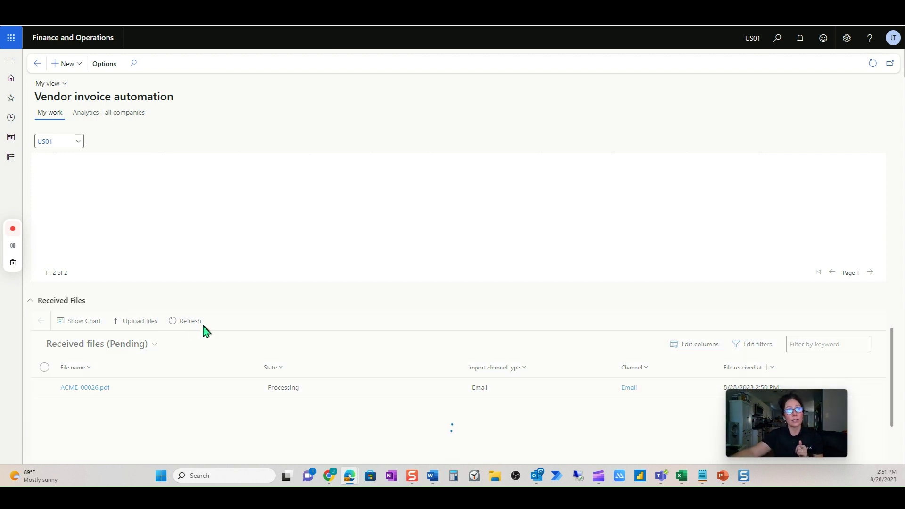
left_click(202, 330)
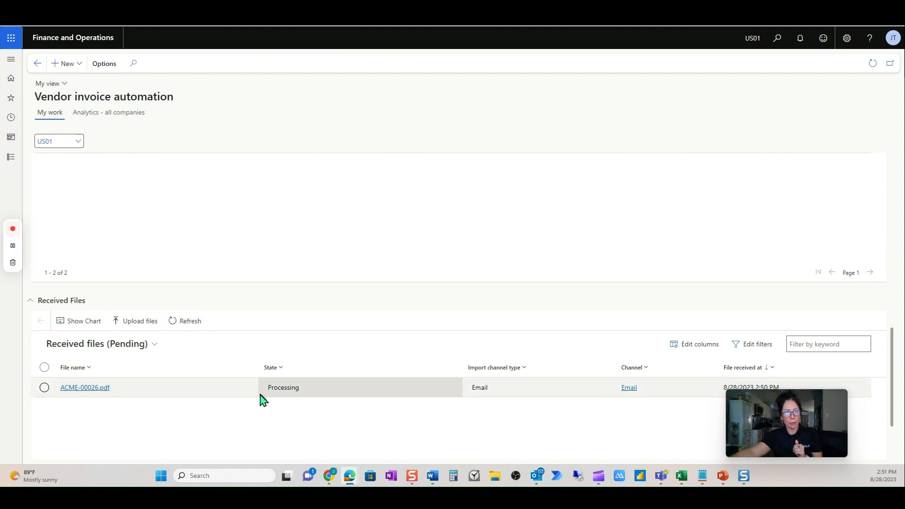
left_click(194, 329)
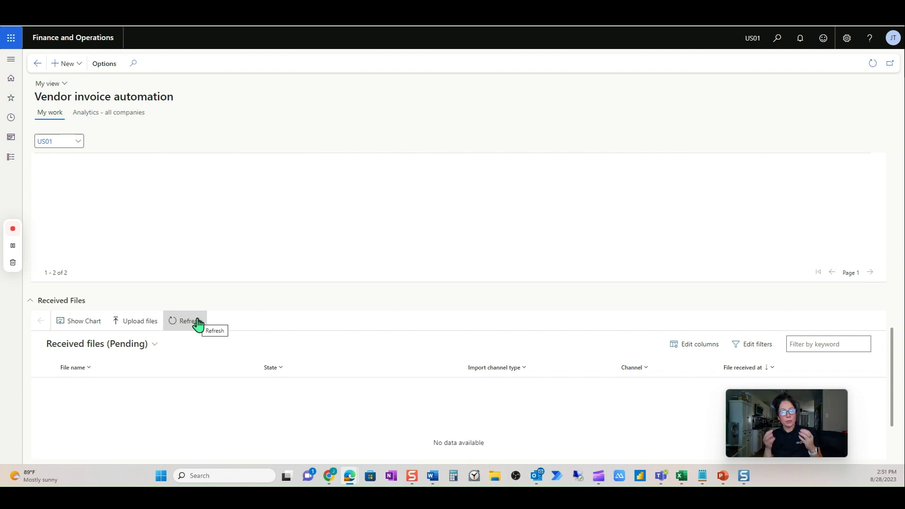
Refresh the captured invoices list and switch it to the Captured invoices (Transferred) view
left_click_drag(138, 400, 301, 390)
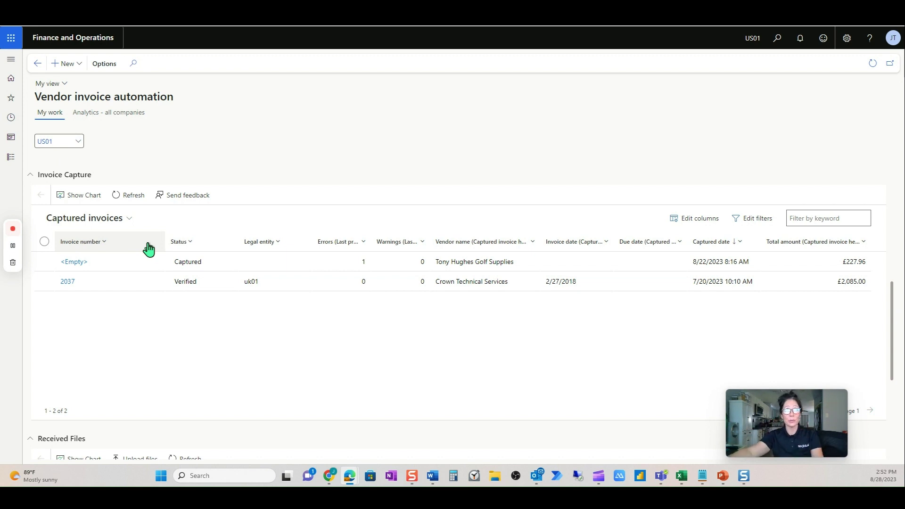
scroll(149, 249, "up", 1)
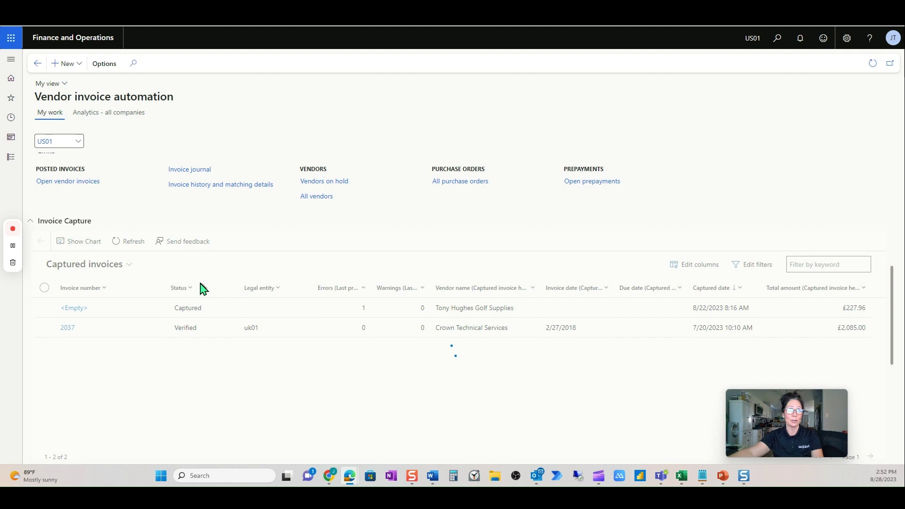
left_click(131, 243)
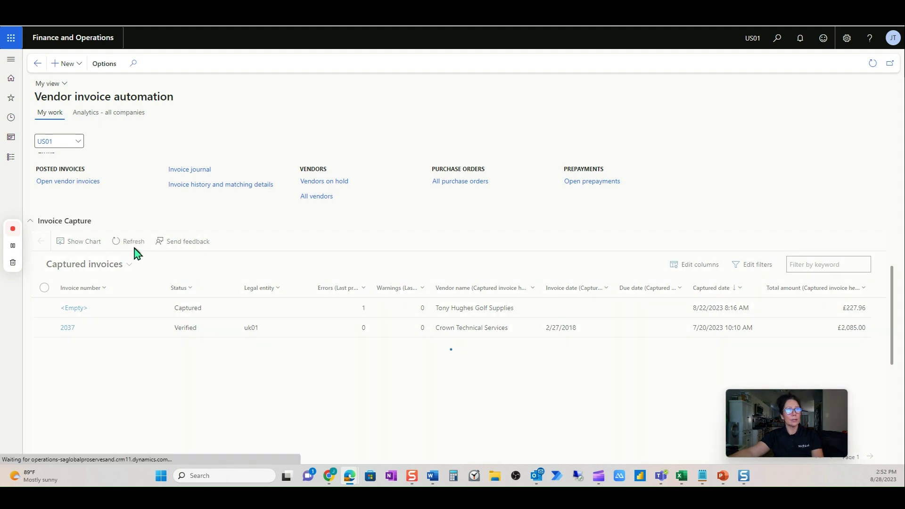
left_click(128, 265)
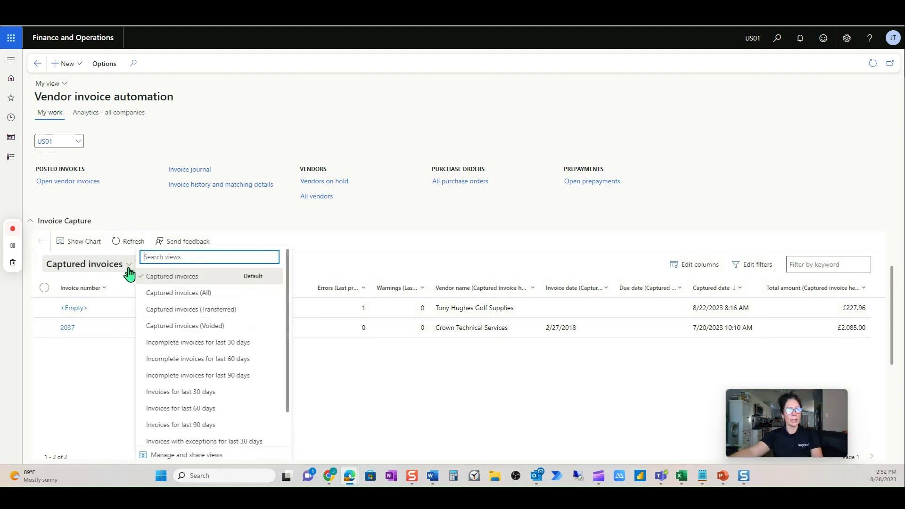
left_click(216, 310)
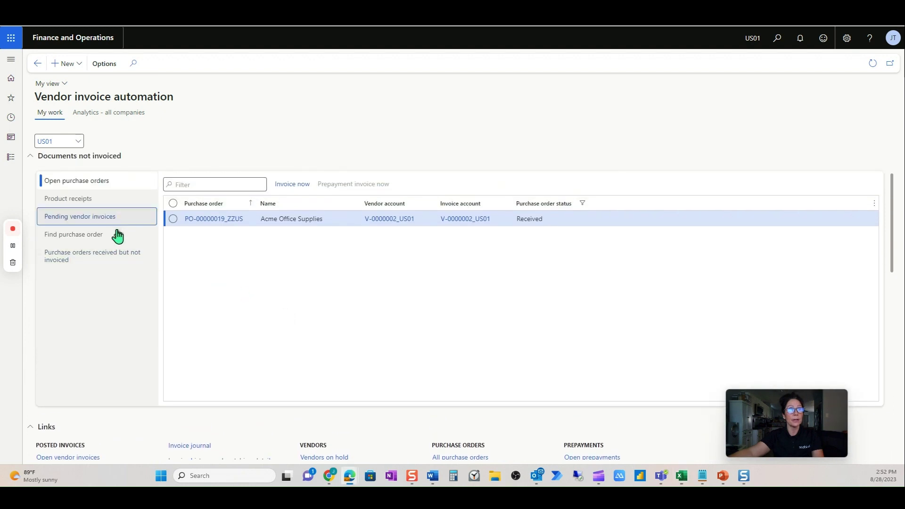
Show the pending vendor invoices among the documents not invoiced, refresh the workspace and open invoice ACME-00026
left_click(115, 224)
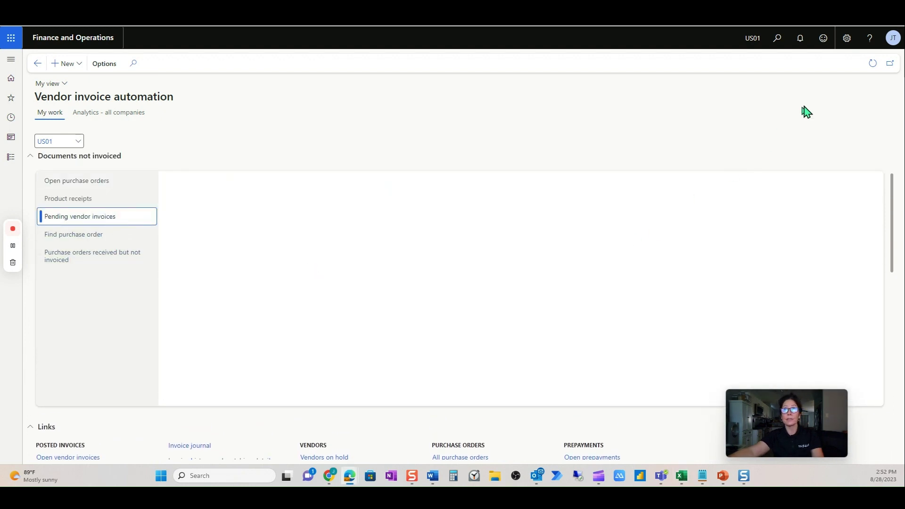
left_click(872, 64)
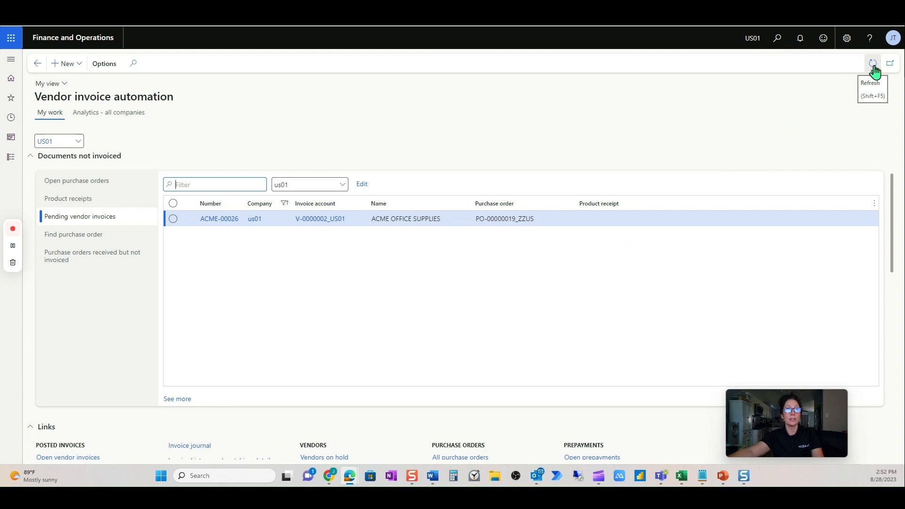
left_click(226, 225)
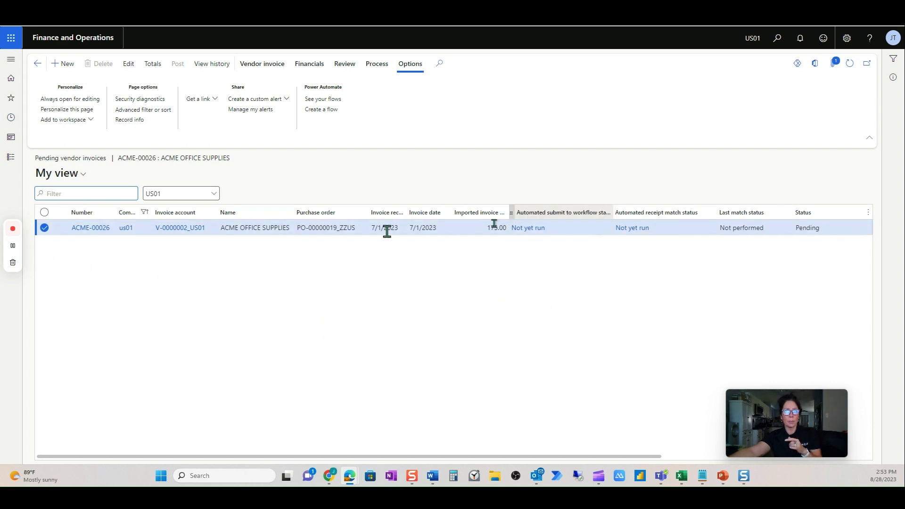
Refresh the pending vendor invoices list and check the automation history of invoice ACME-00026
left_click(13, 245)
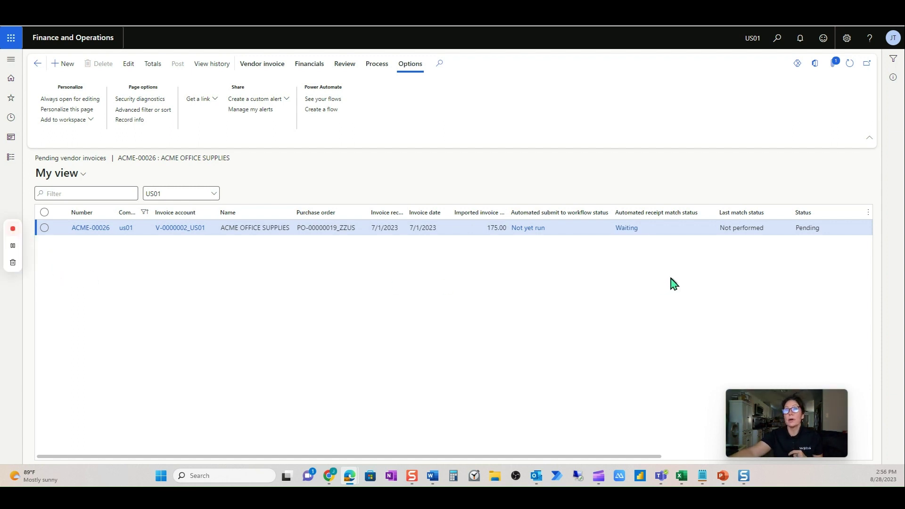
left_click(850, 69)
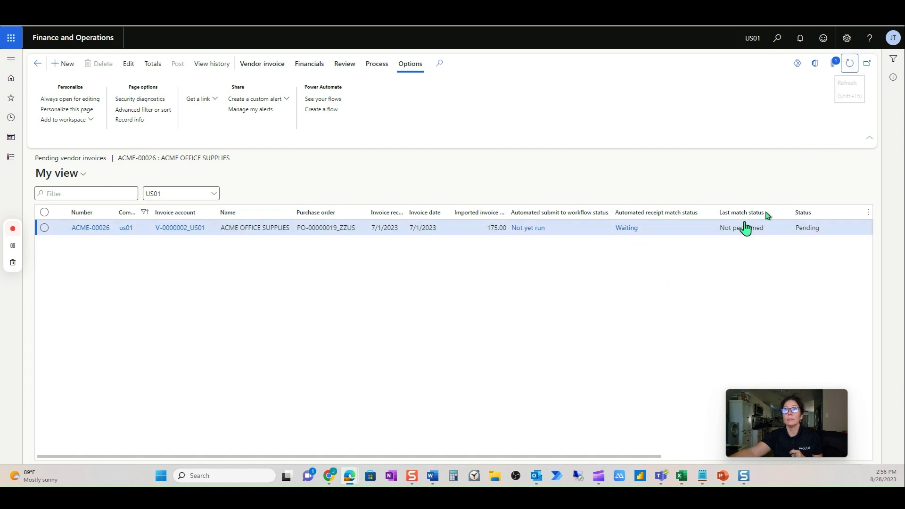
left_click(219, 69)
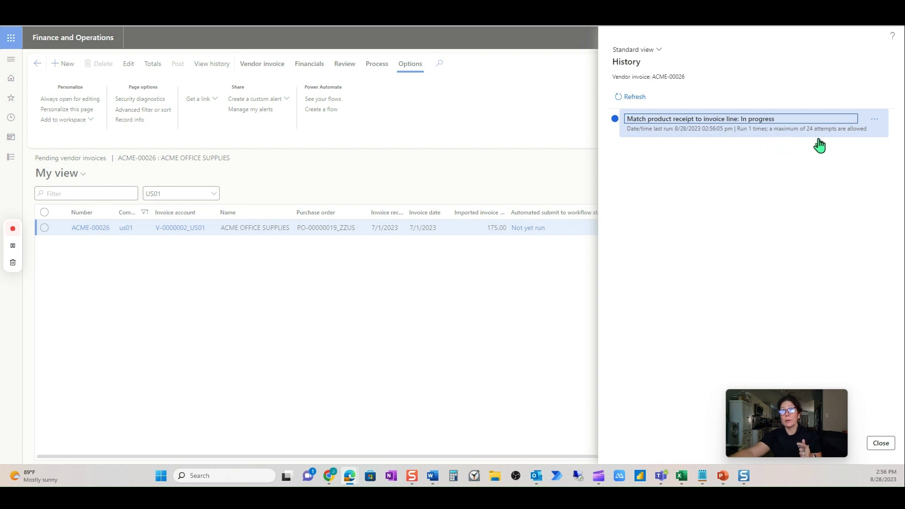
left_click(880, 443)
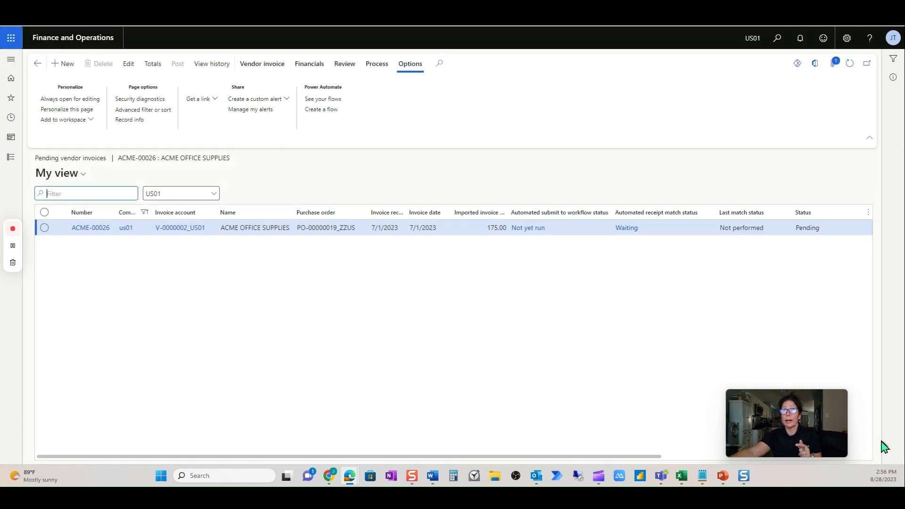
Keep refreshing the pending vendor invoices and review the product receipt matching attempts in ACME-00026's history
left_click(853, 68)
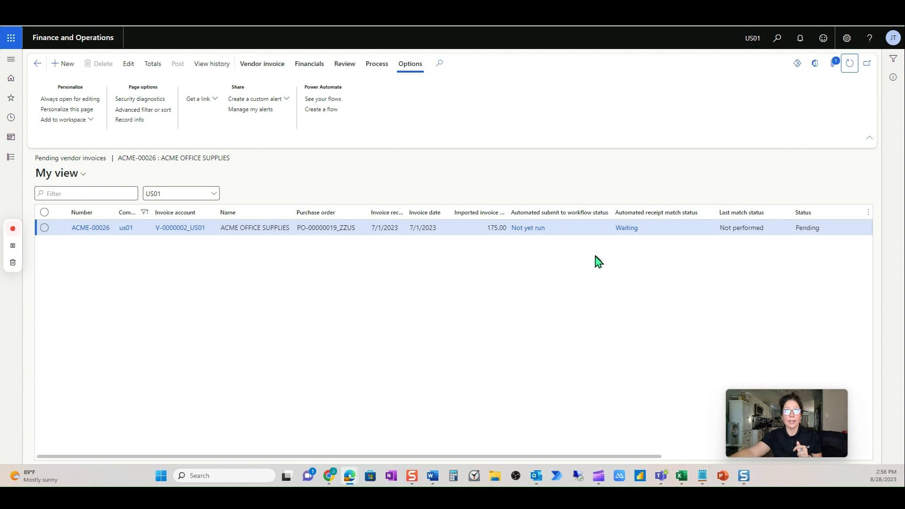
left_click(849, 63)
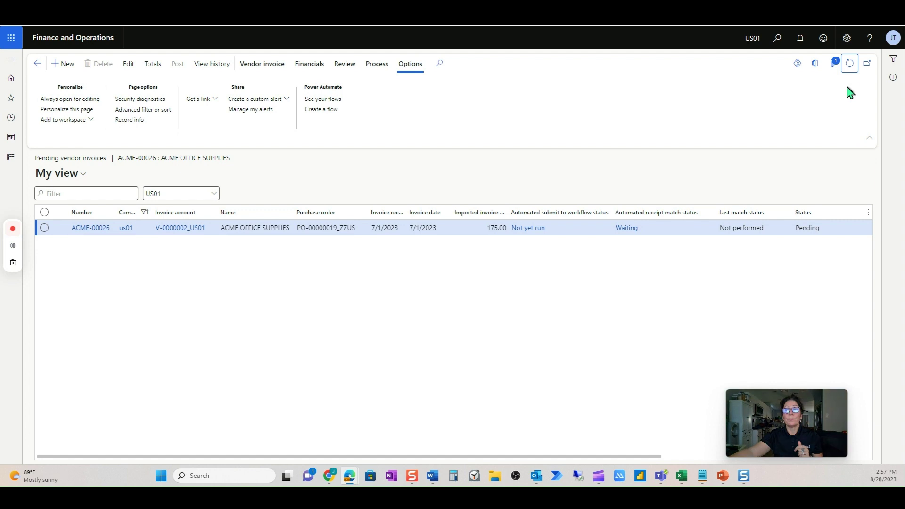
left_click(849, 64)
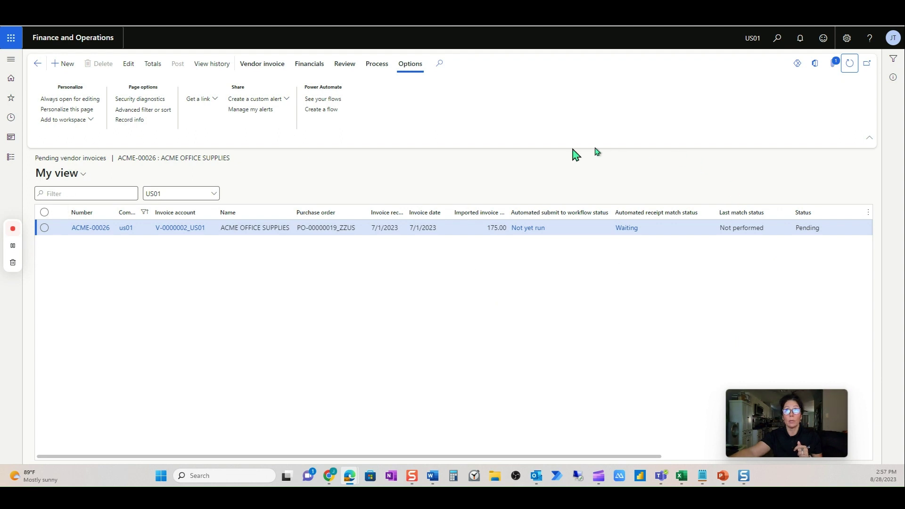
left_click(11, 250)
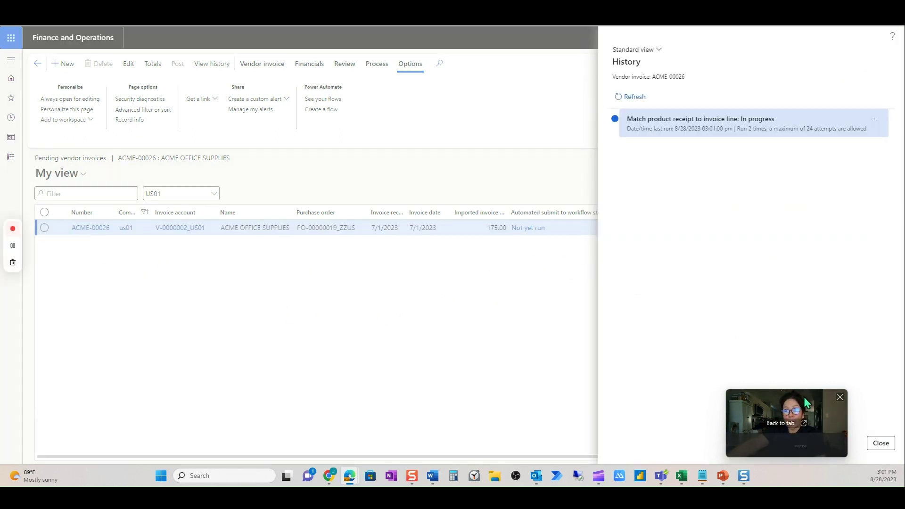
left_click_drag(803, 397, 477, 403)
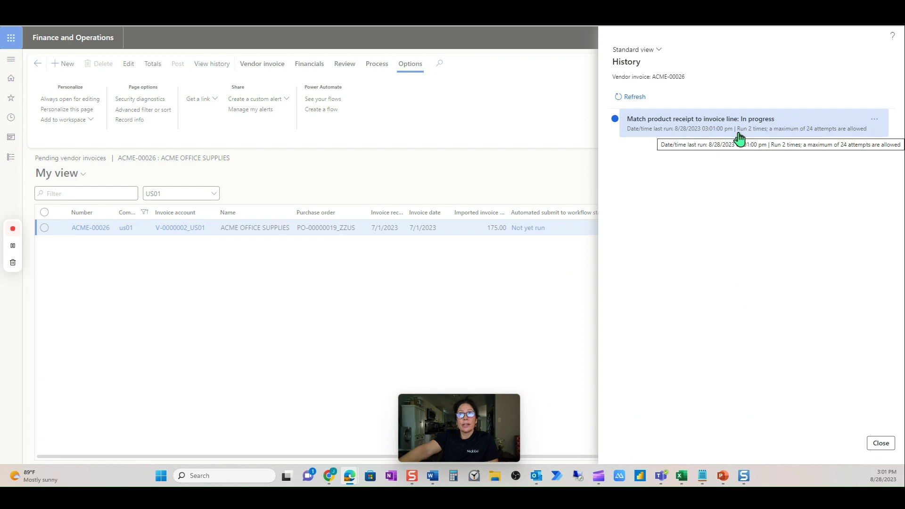
left_click(879, 444)
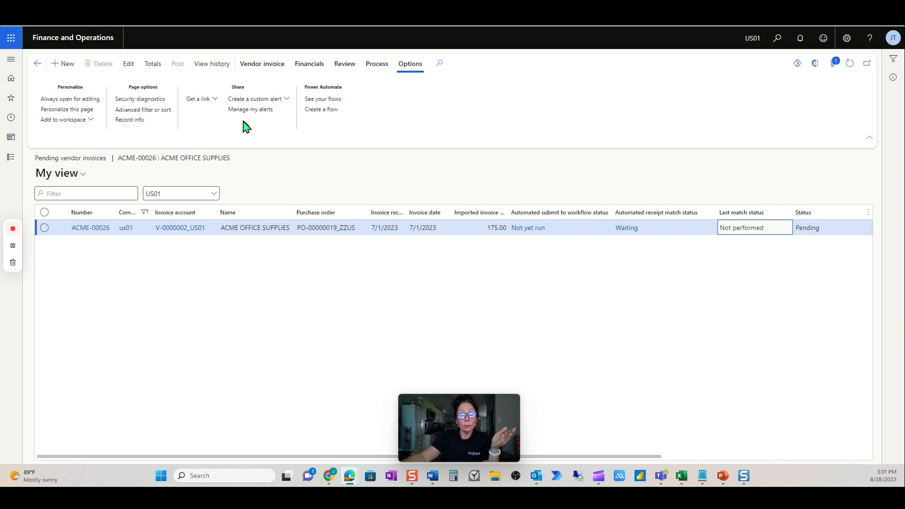
Add a note attachment to vendor invoice ACME-00026 with the description "Assigned to Byer"
left_click(834, 65)
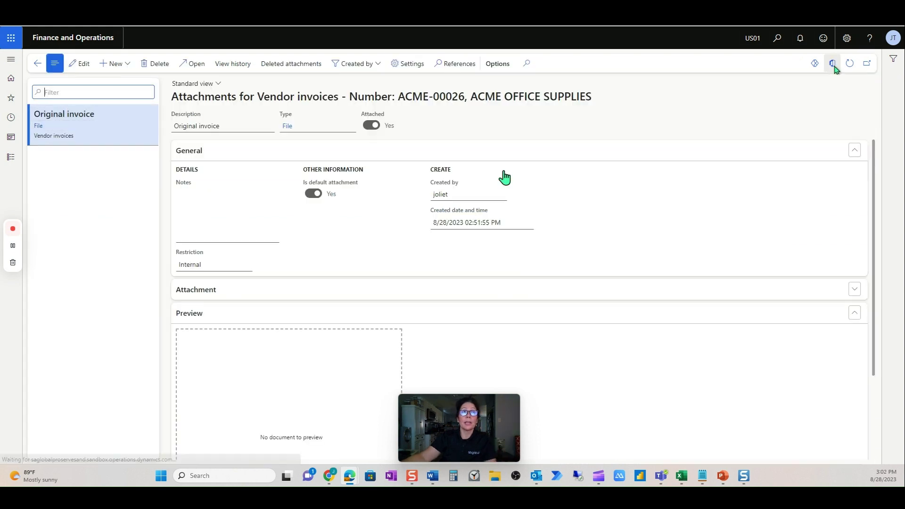
left_click(115, 63)
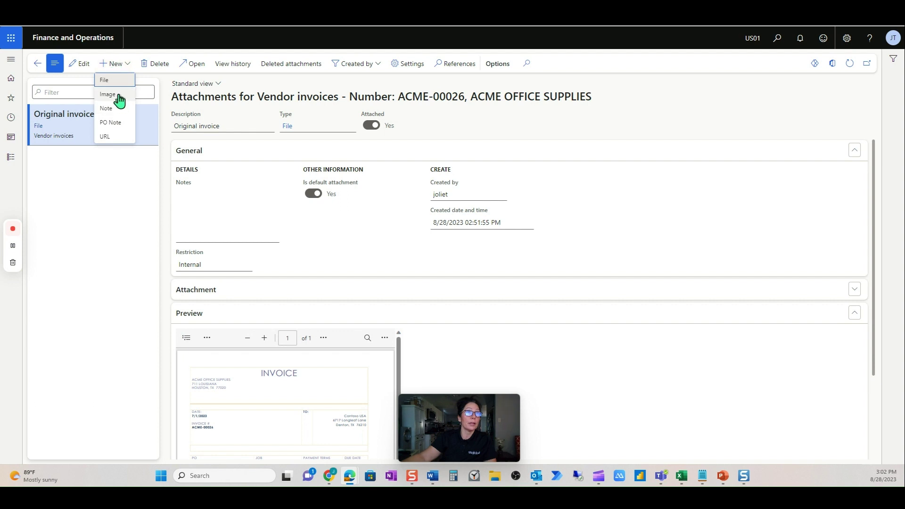
left_click(111, 108)
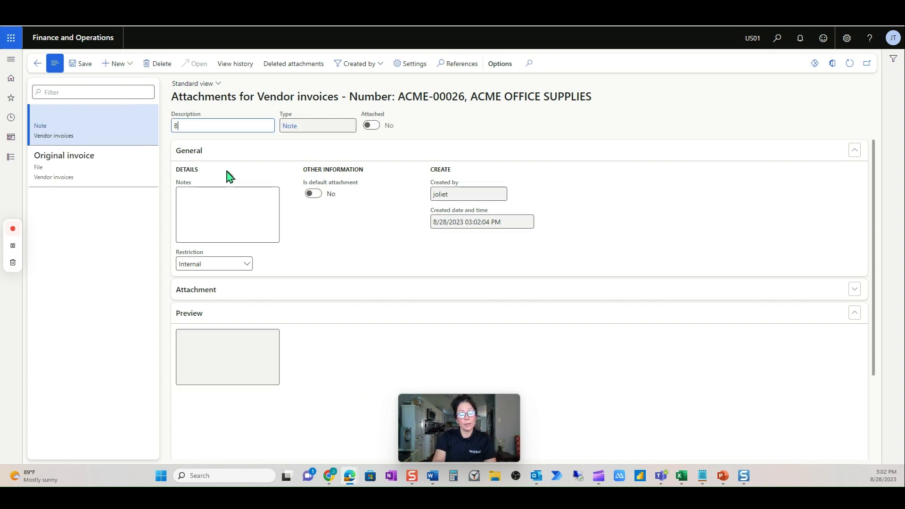
key("BackSpace")
key("BackSpace")
key("BackSpace")
key("BackSpace")
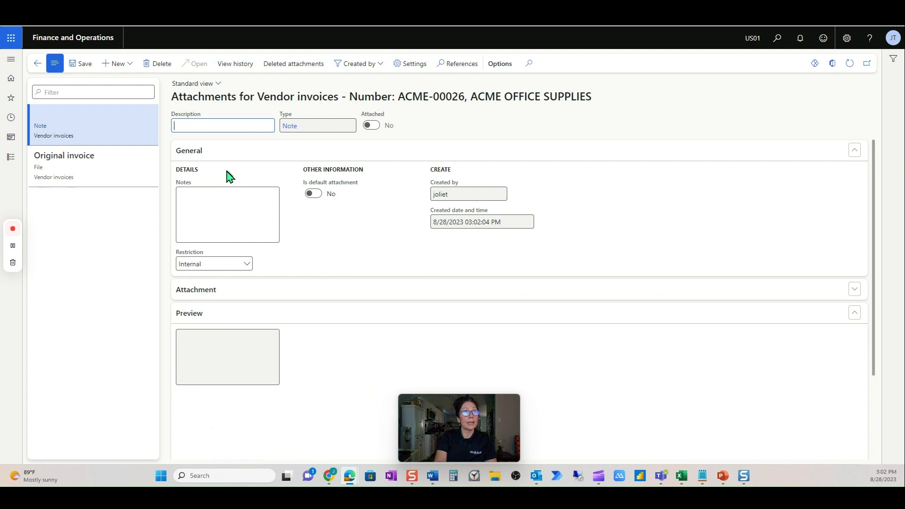
type("Assigned to")
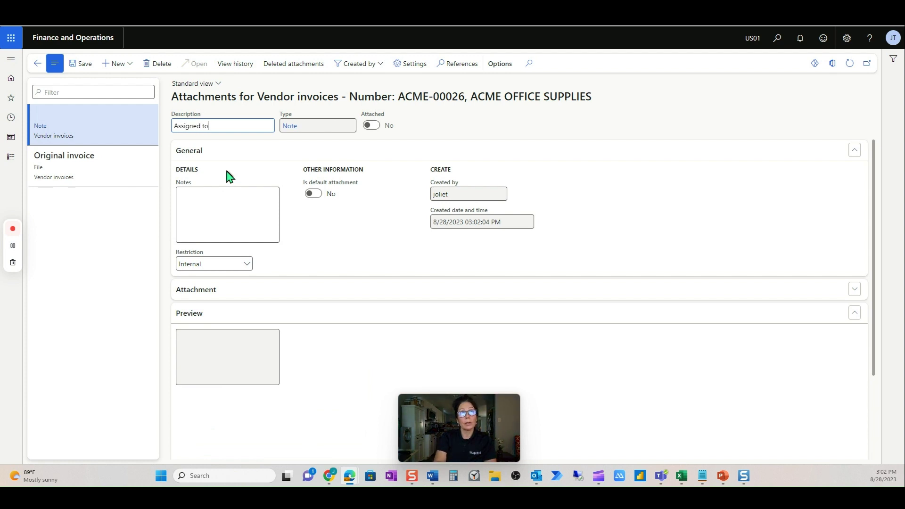
key("BackSpace")
key("BackSpace")
key("BackSpace")
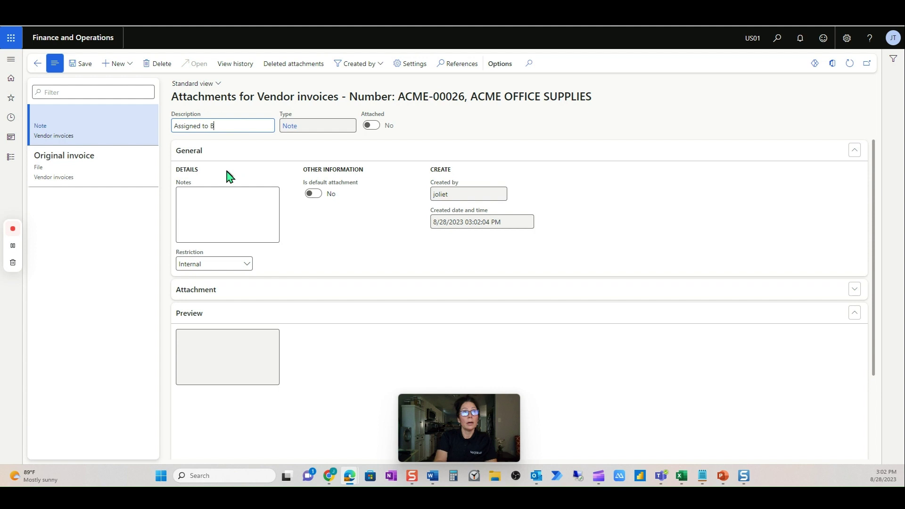
type("yer")
key("Tab")
key("Tab")
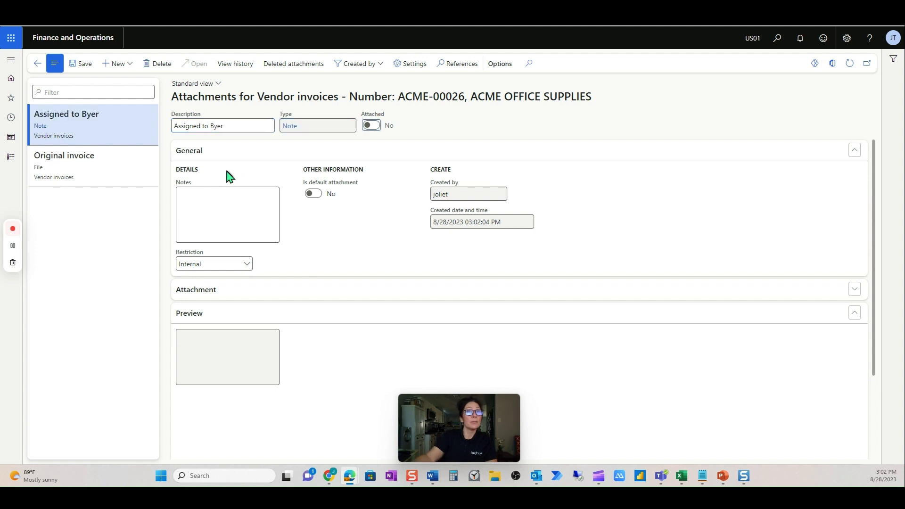
Enter the note text "Emailed Buyer to update the receipt or contact vendor for new invoice.", save it and return to the pending invoices
left_click(235, 219)
type("Emailed Bu")
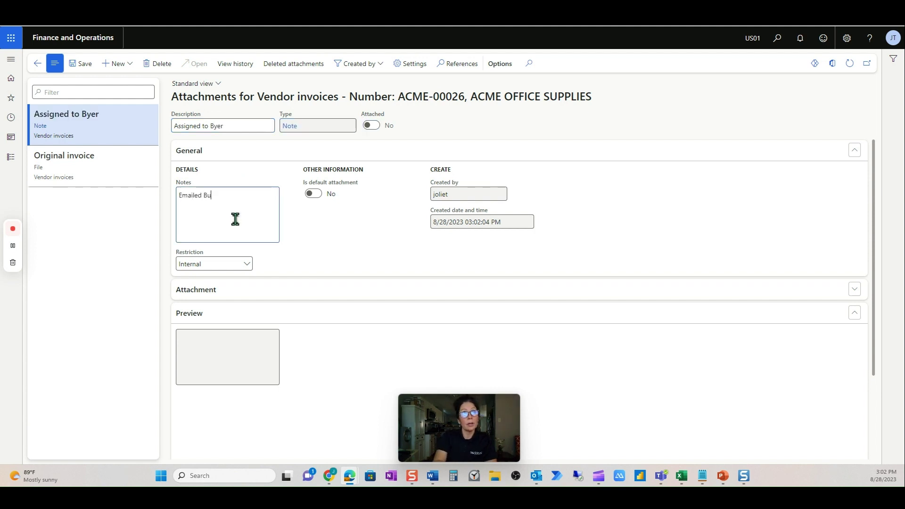
type("yer to update the")
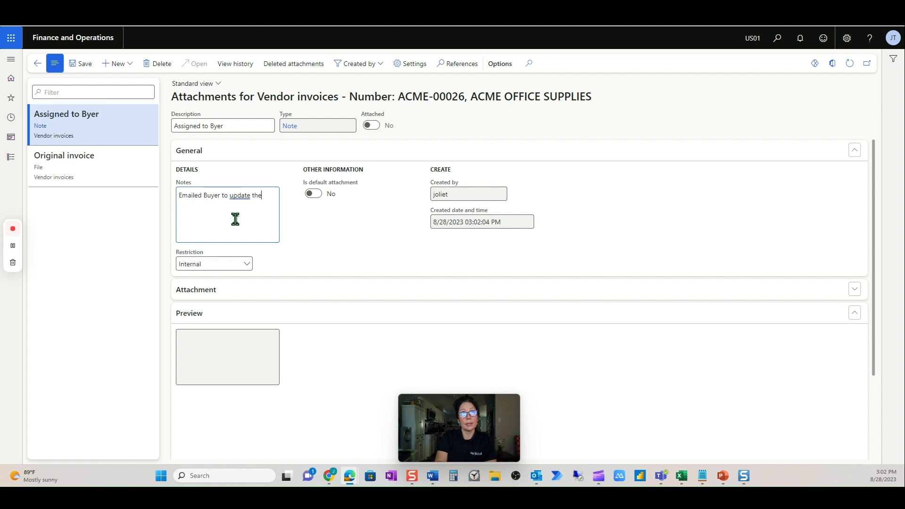
type(" receipt ")
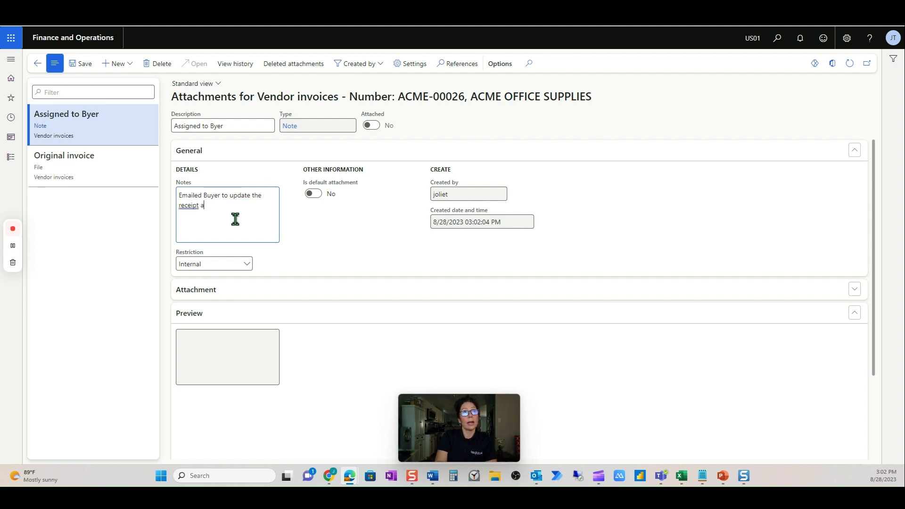
type("or contact ")
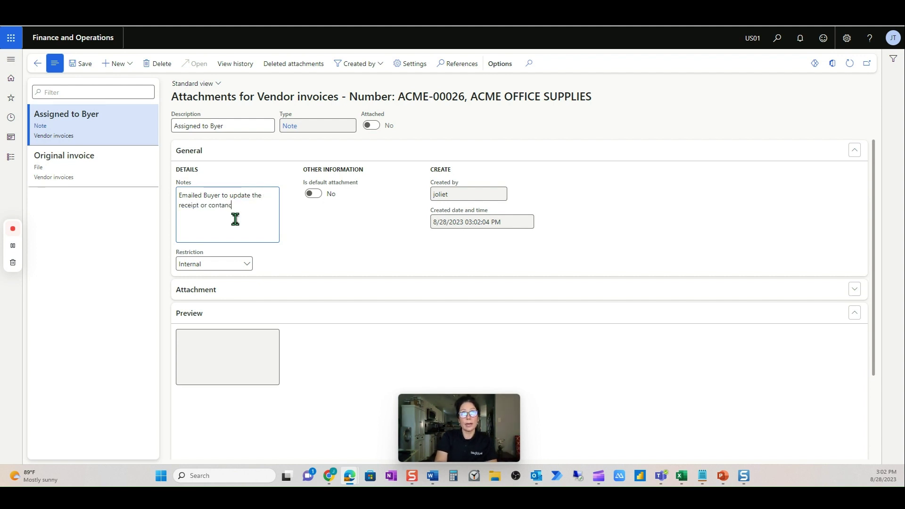
type("vendor for new invoice.")
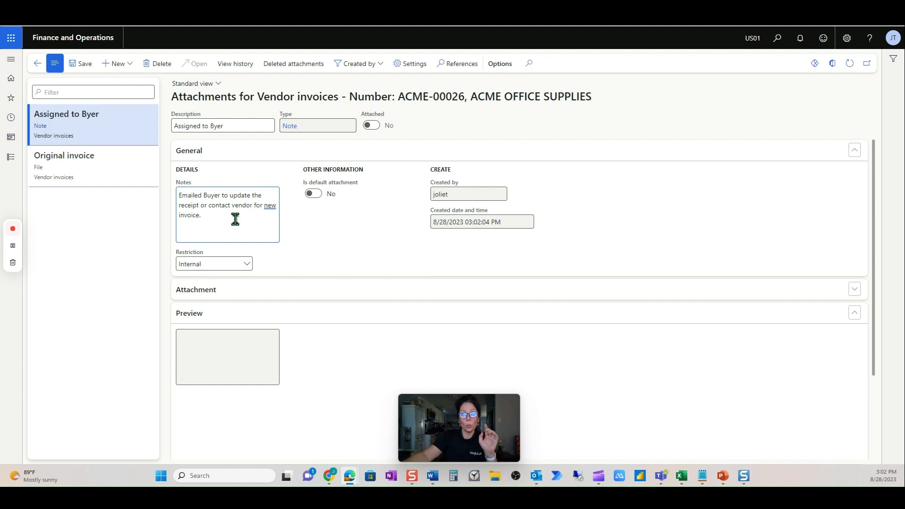
left_click(83, 65)
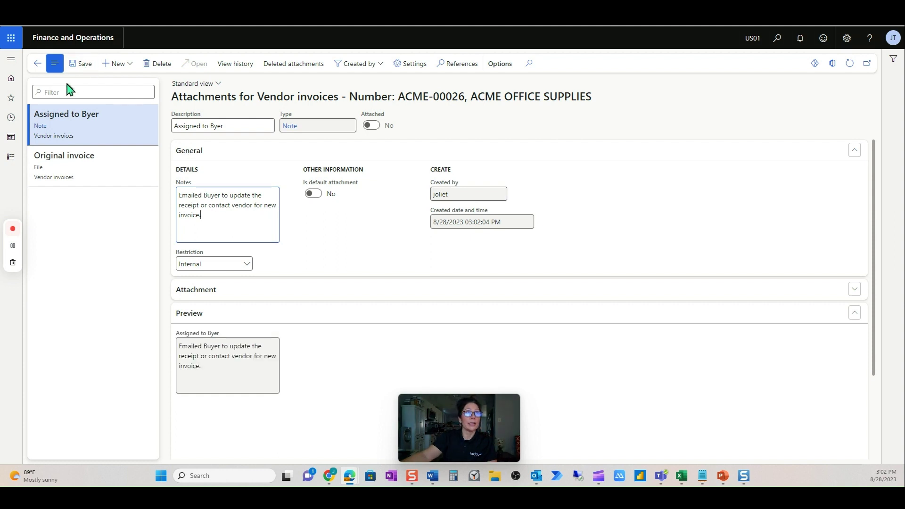
left_click(39, 65)
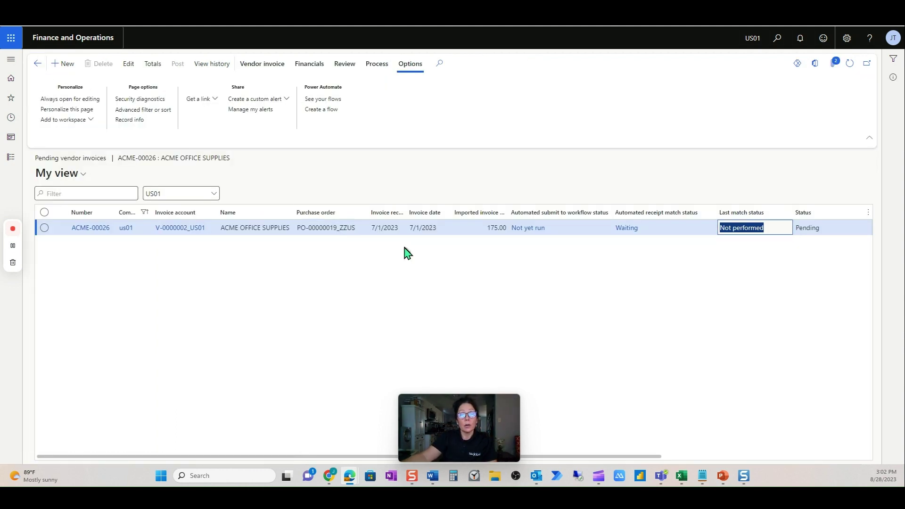
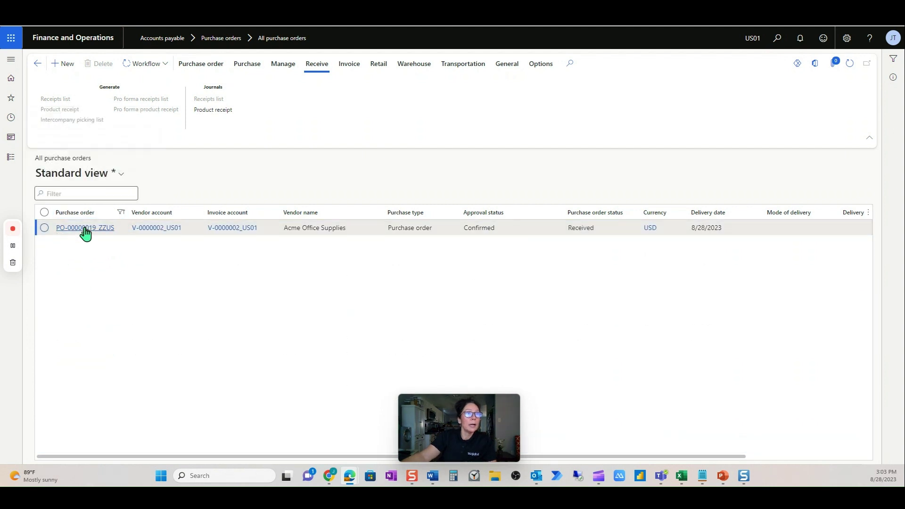
Try to cancel the posted product receipt of purchase order PO-00000019_ZZUS from its product receipt journal
left_click(88, 228)
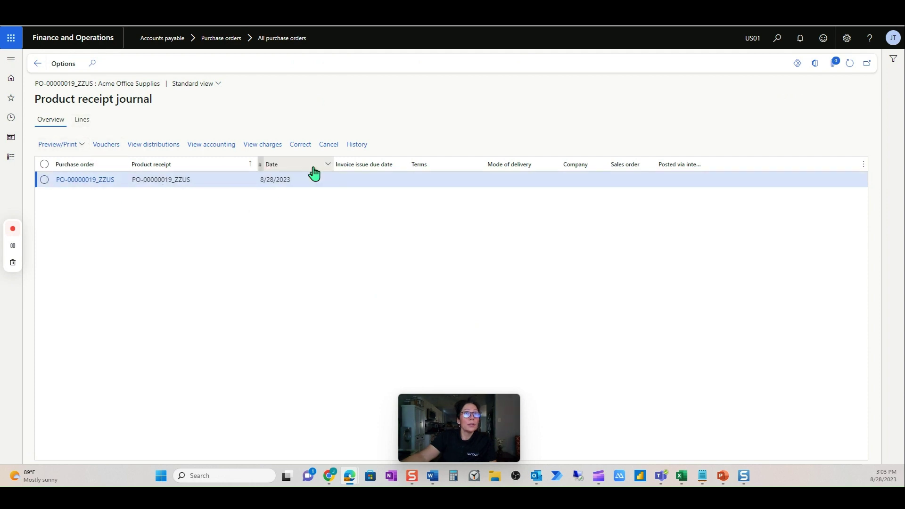
left_click(328, 145)
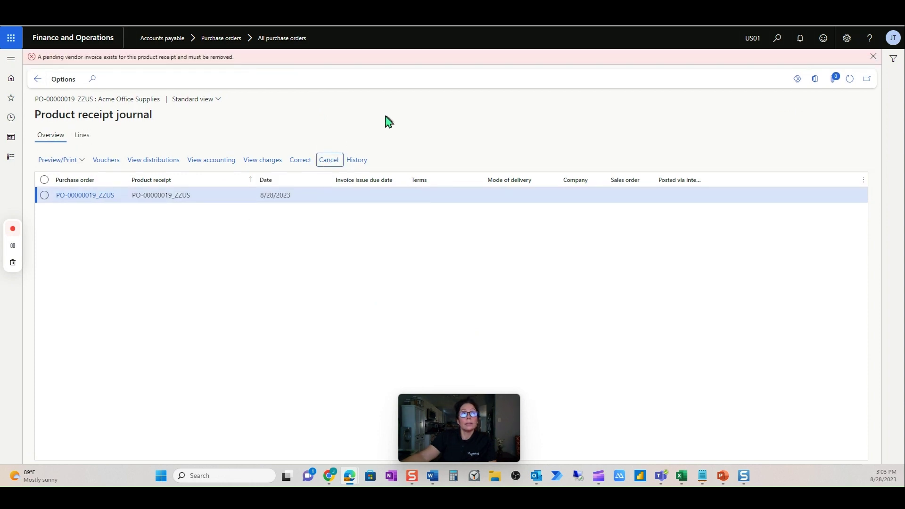
left_click(873, 57)
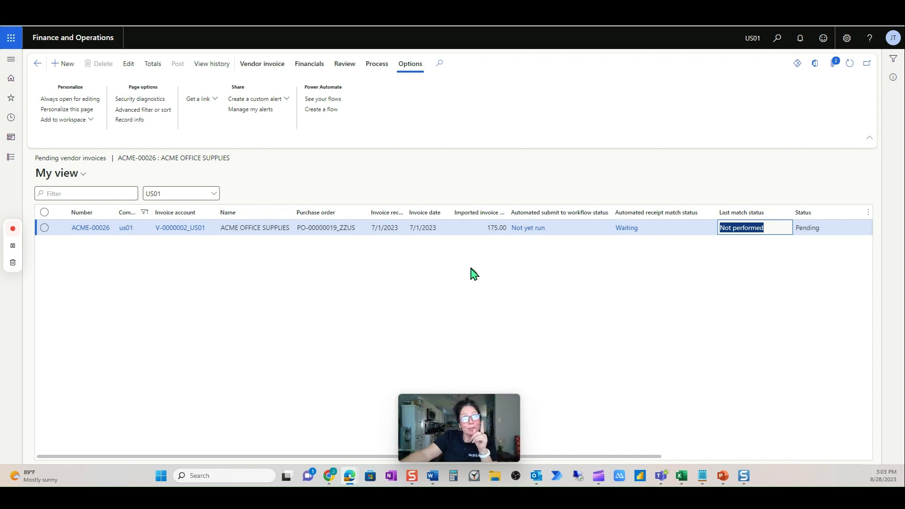
Exclude pending invoice ACME-00026 from automated processing and open its product receipt matching
left_click(98, 230)
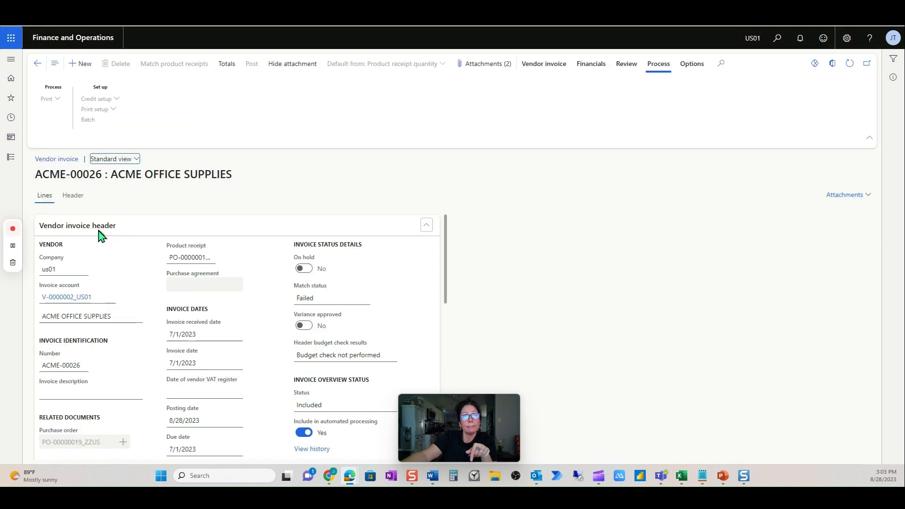
left_click(304, 432)
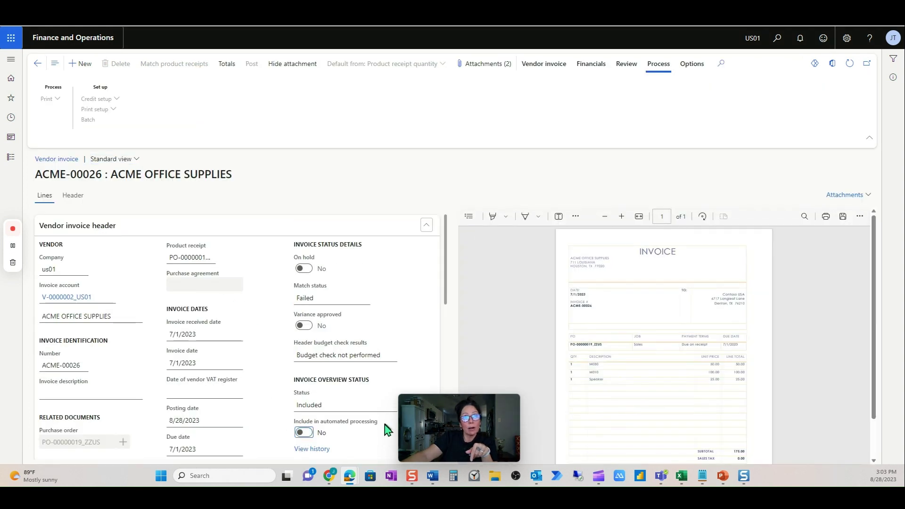
left_click(513, 241)
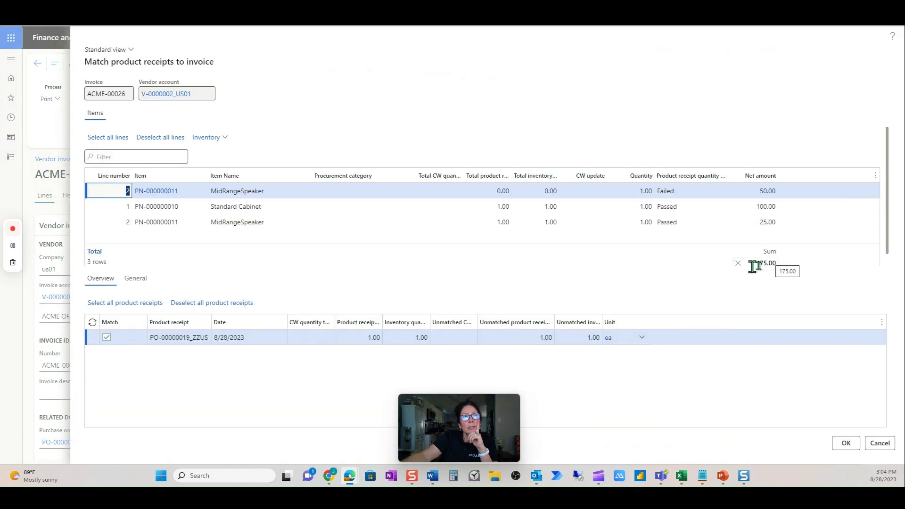
Examine the receipt quantities, match results and net amounts of the Standard Cabinet and MidRangeSpeaker invoice lines
left_click(308, 207)
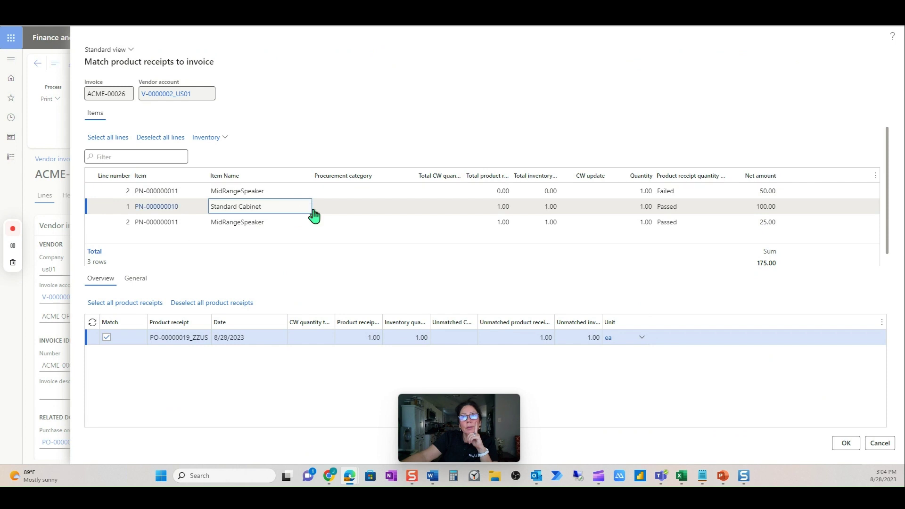
left_click(321, 223)
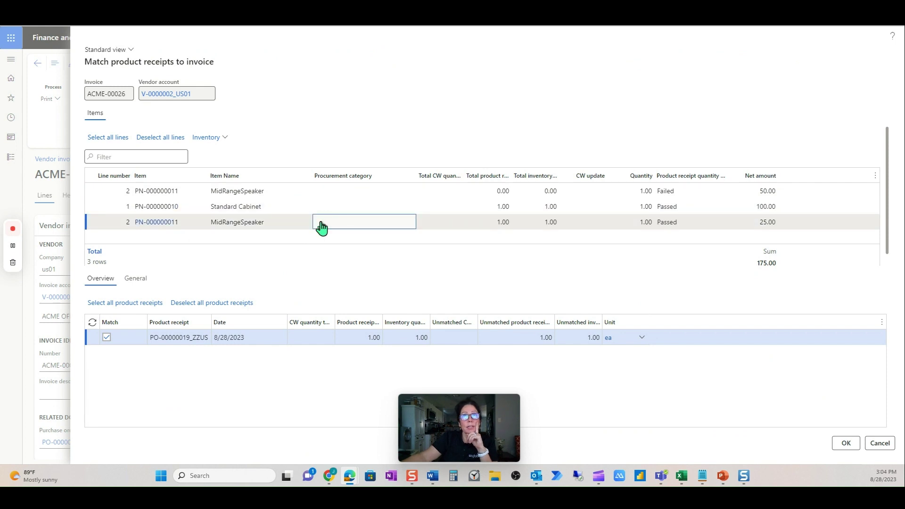
left_click(755, 192)
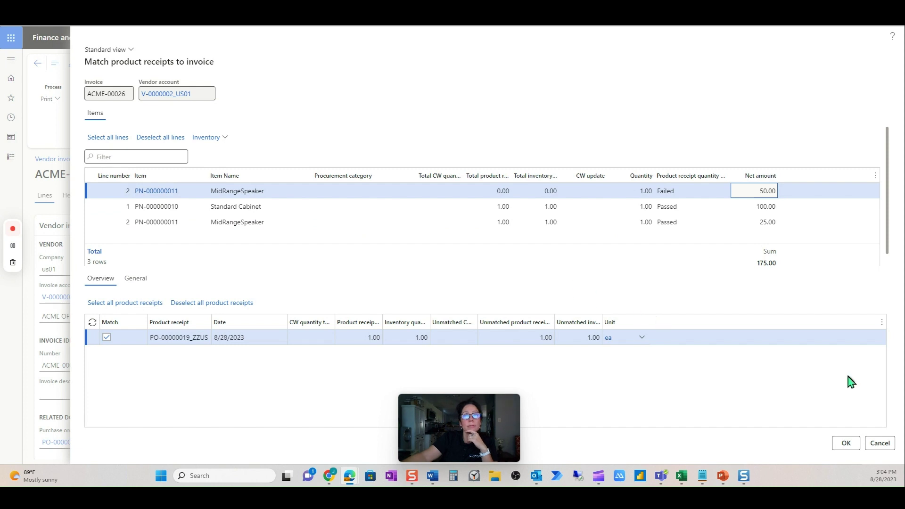
left_click(279, 204)
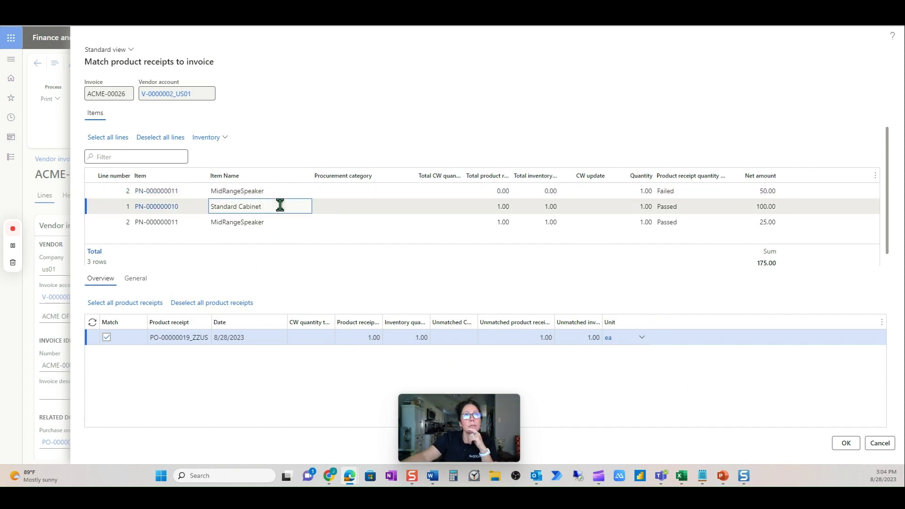
left_click(283, 220)
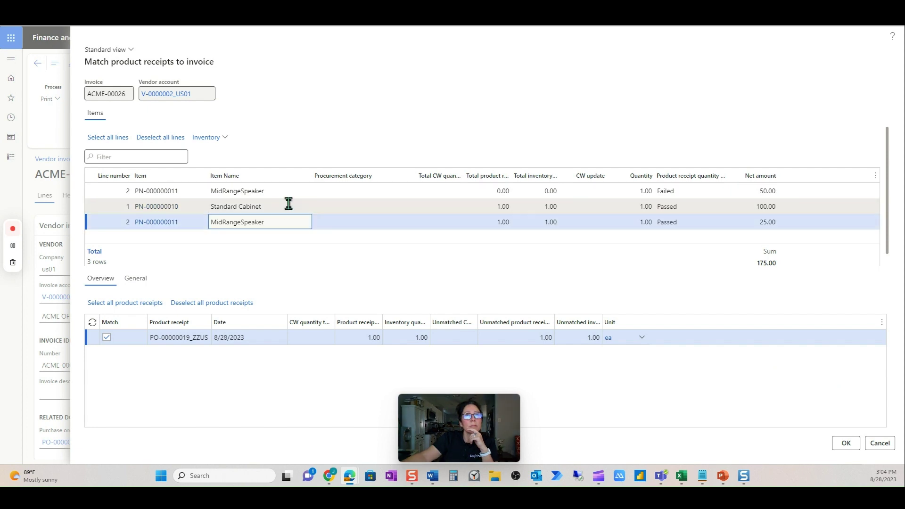
left_click(289, 204)
left_click(291, 189)
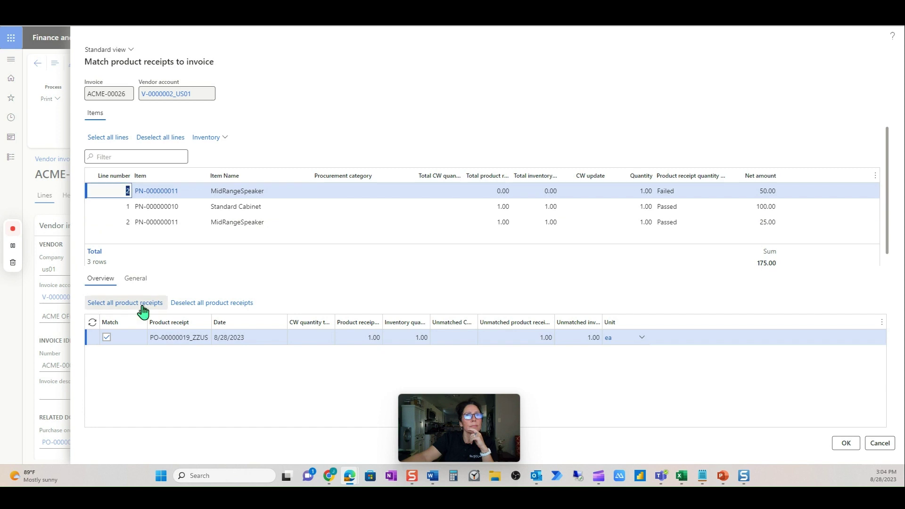
Deselect all product receipts matched to the MidRangeSpeaker line with the 25.00 net amount
left_click(470, 205)
left_click(475, 215)
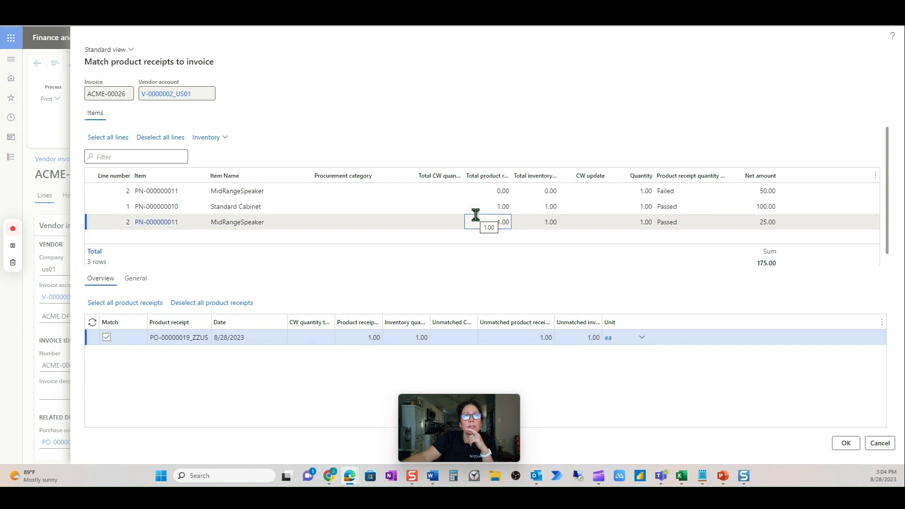
left_click(210, 304)
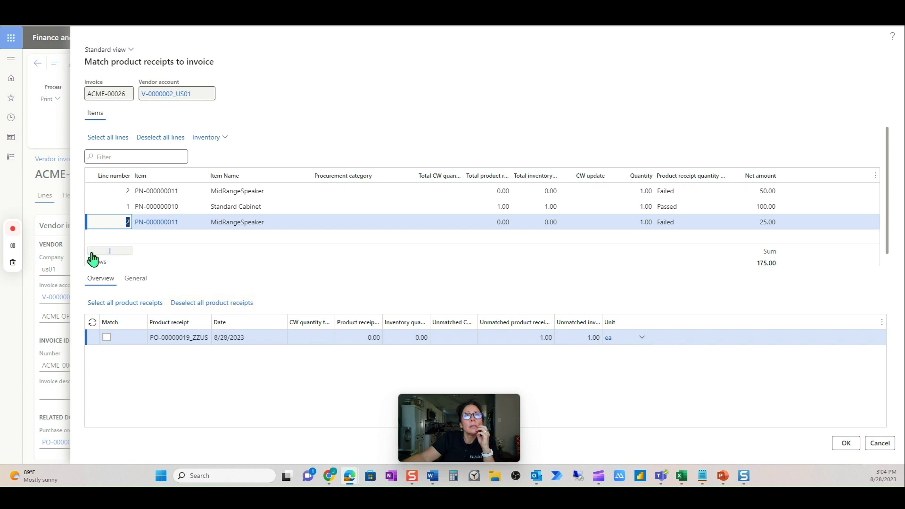
Match product receipt PO-00000019_ZZUS to the MidRangeSpeaker invoice line with the 25.00 net amount
left_click(103, 335)
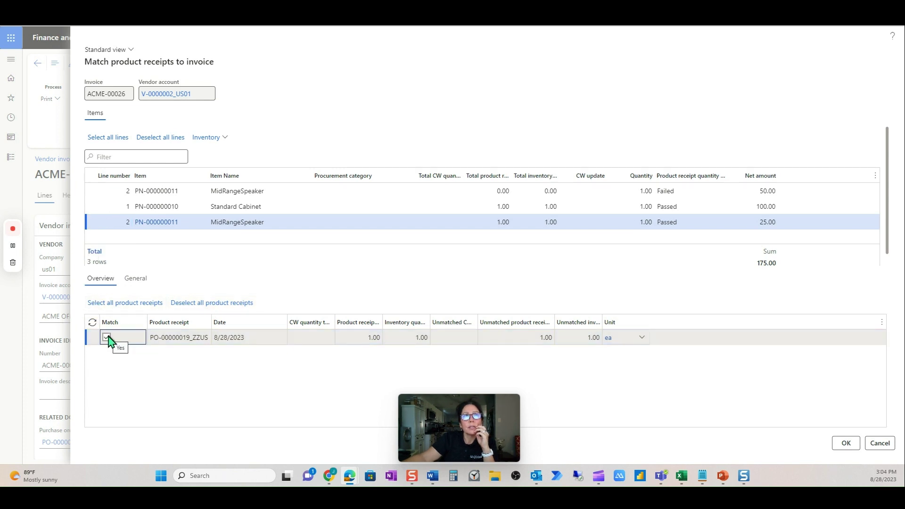
Examine the Standard Cabinet line and the receipt overview, general details and net amount of the MidRangeSpeaker line that failed quantity matching
left_click(129, 203)
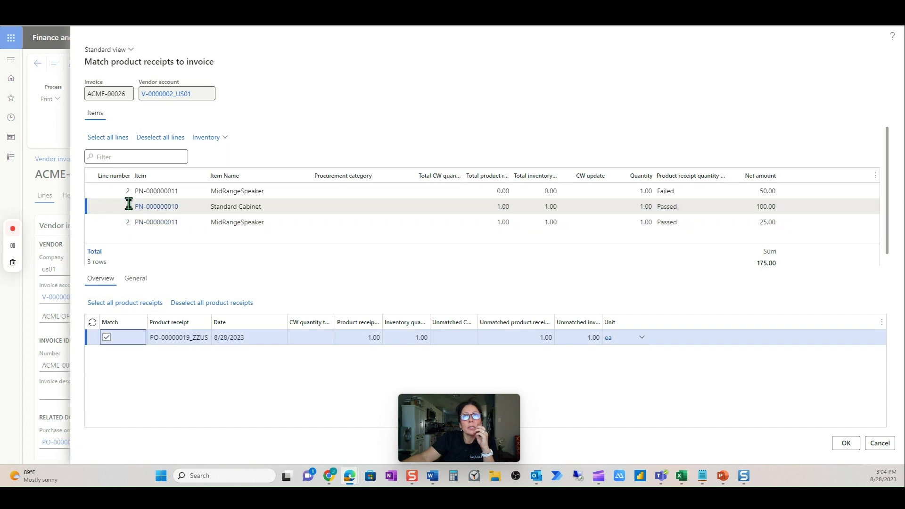
left_click(136, 190)
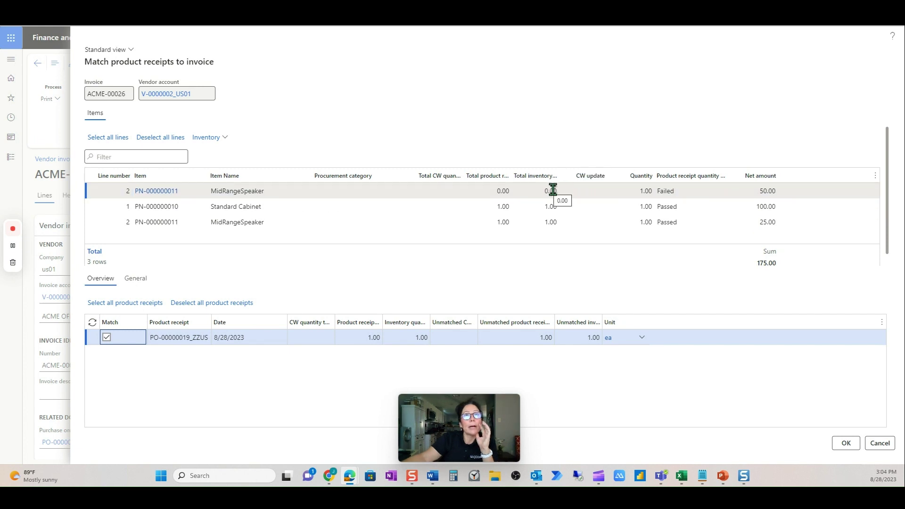
left_click(141, 280)
mouse_move(324, 320)
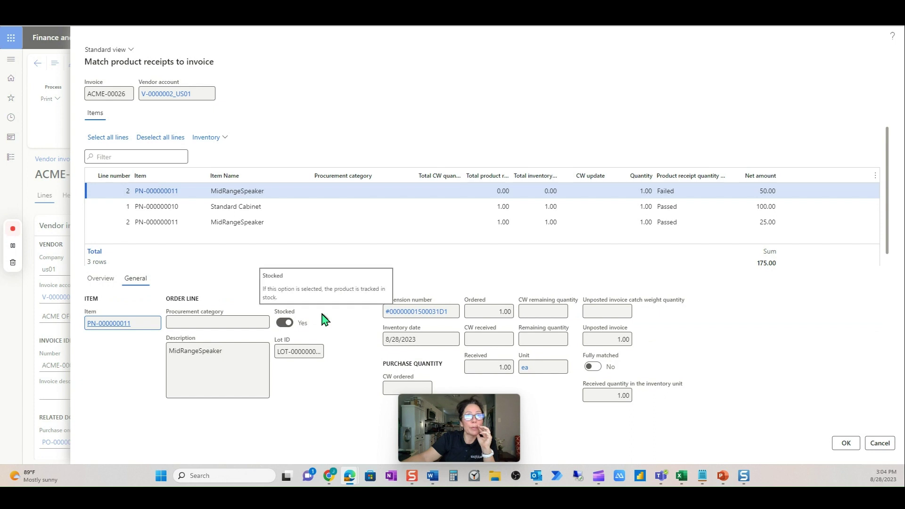
left_click(104, 279)
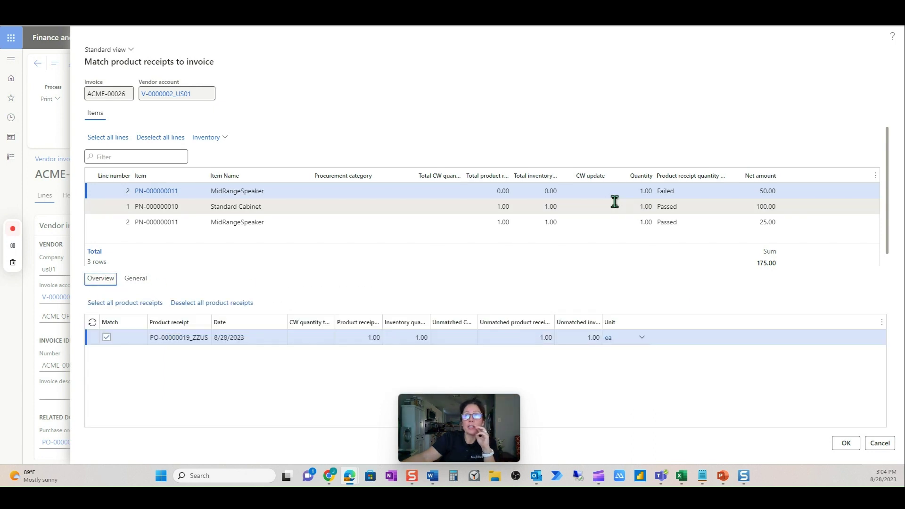
left_click(739, 190)
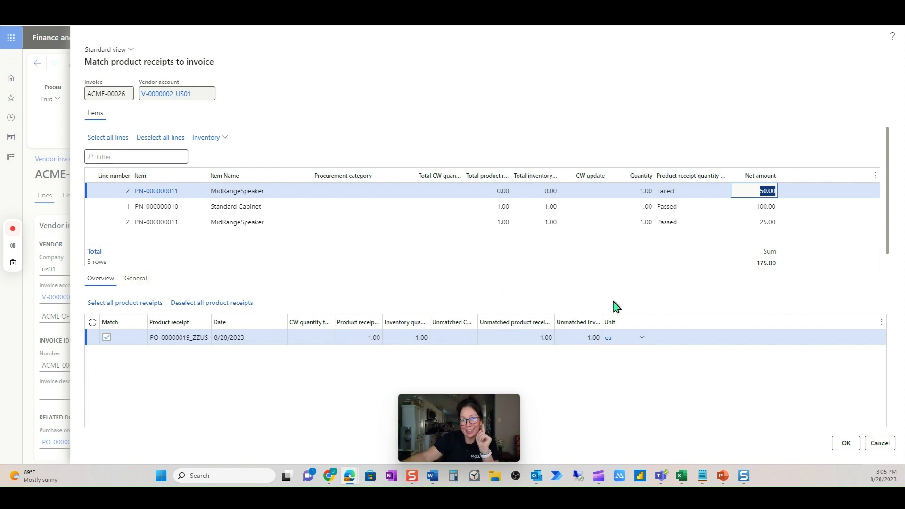
Leave the product receipt matching of invoice ACME-00026 without saving its changes
mouse_move(485, 442)
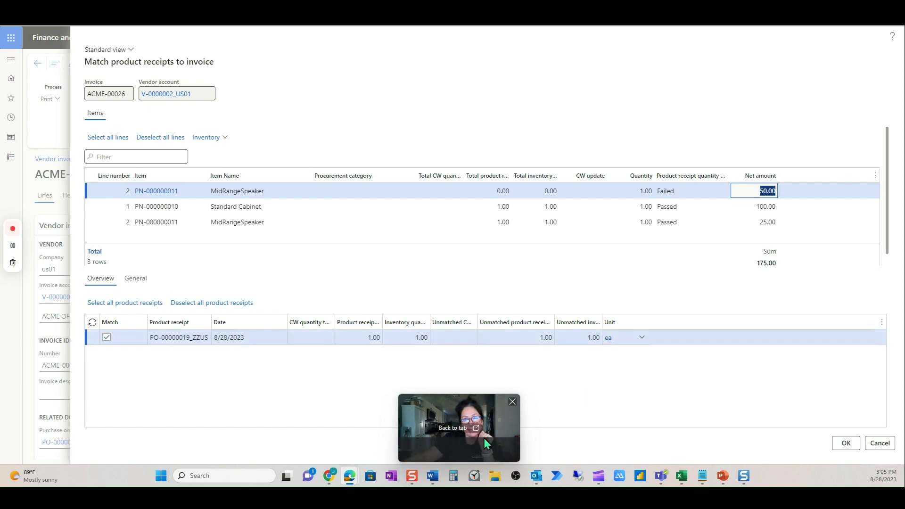
left_click(511, 402)
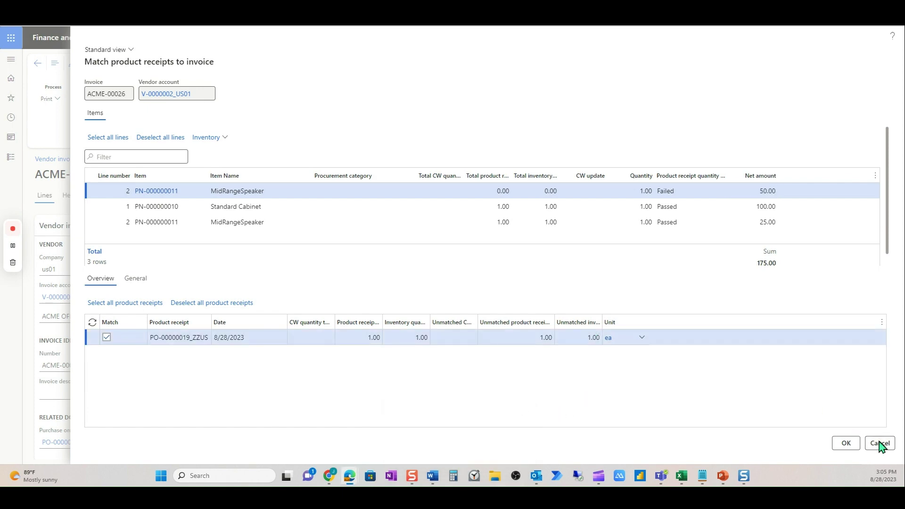
left_click(879, 443)
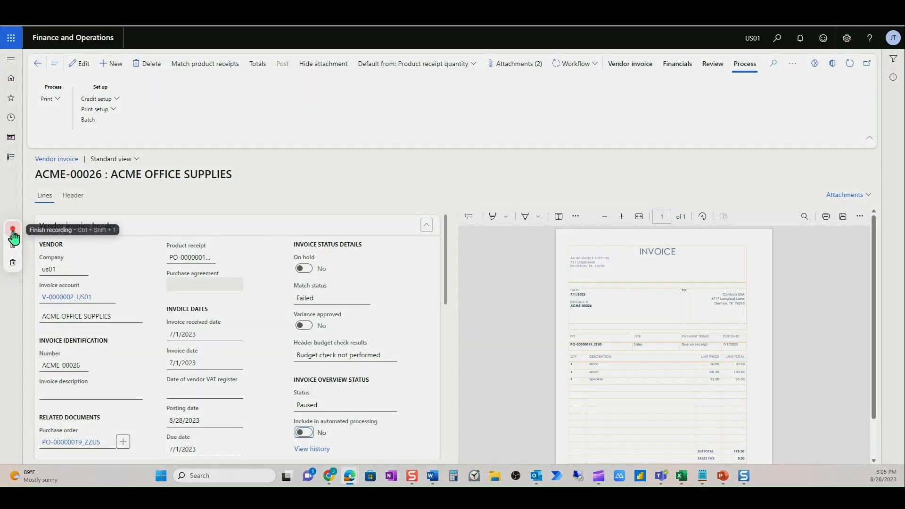